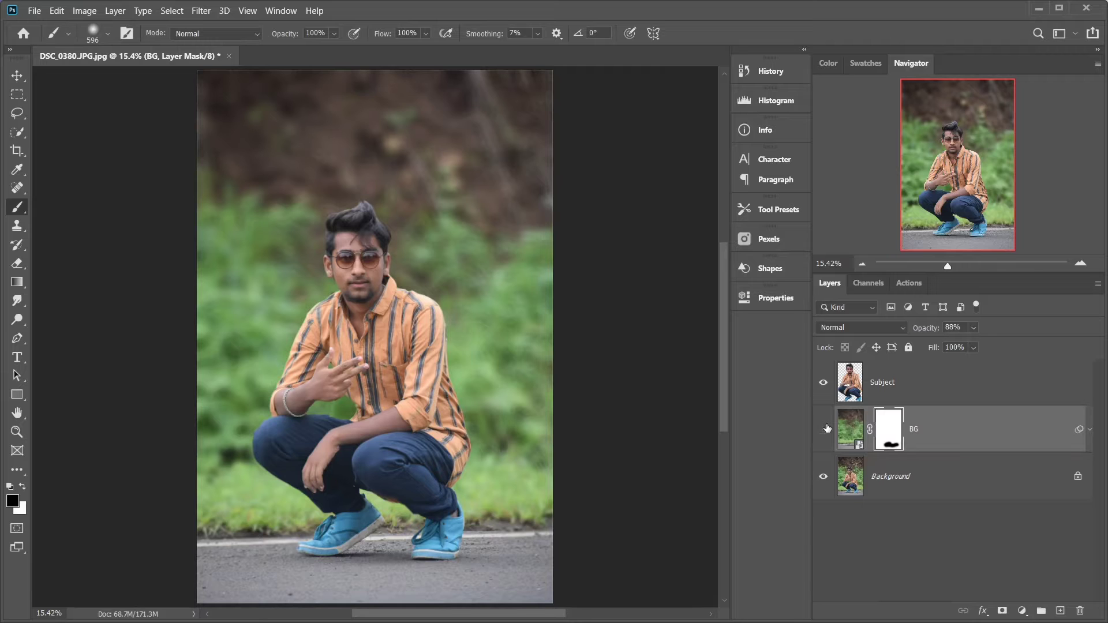
Step: Toggle the blurred BG layer on and off to compare, then select the Subject layer
{"action": "left_click", "coordinate": [824, 429]}
{"action": "left_click", "coordinate": [824, 429]}
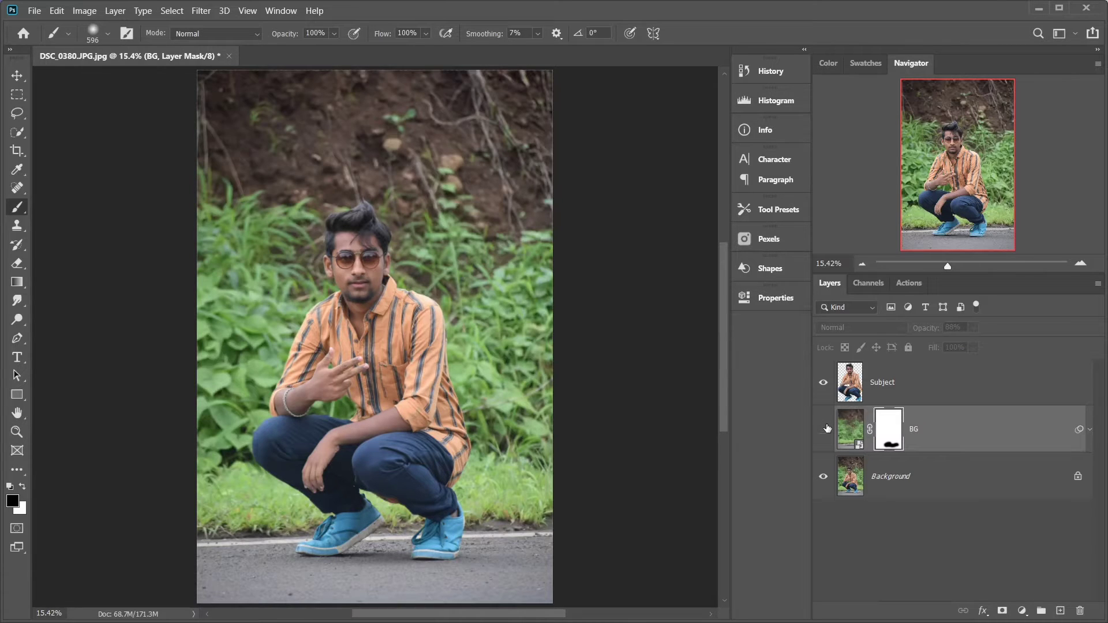
{"action": "left_click", "coordinate": [824, 428]}
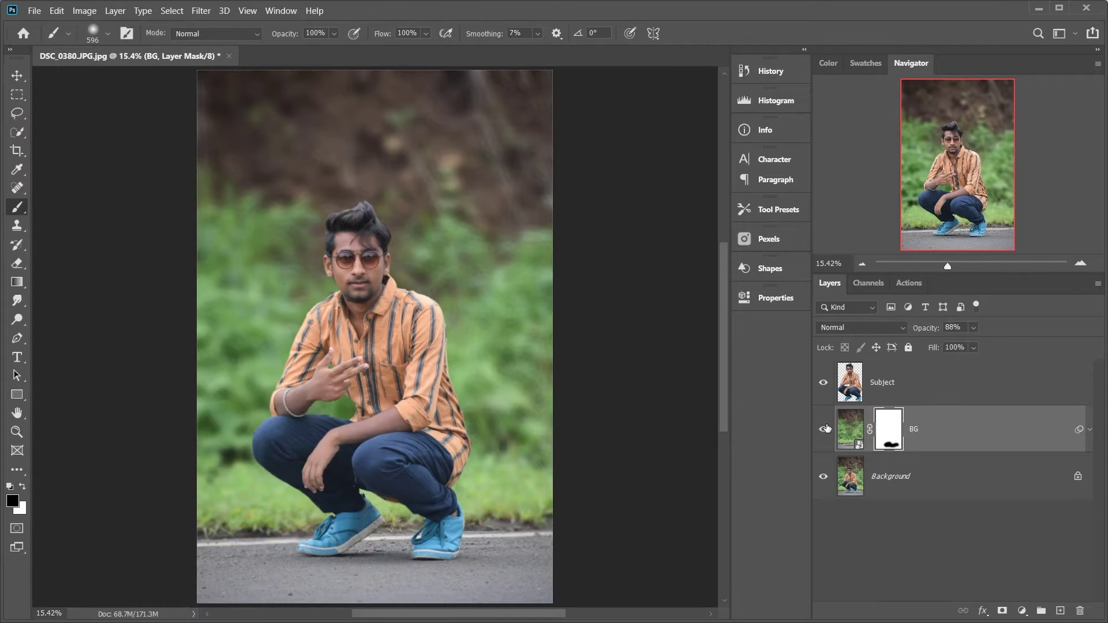
{"action": "left_click", "coordinate": [905, 391]}
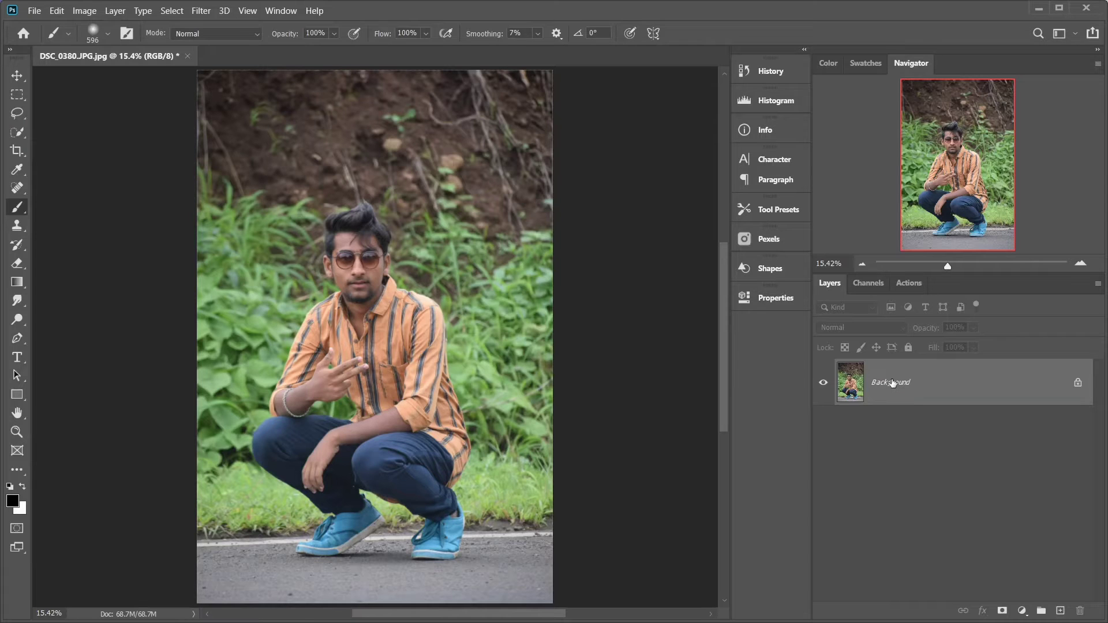
Step: Duplicate the Background layer and rename the Layer 1 copy to BG
{"action": "key", "text": "ctrl+j"}
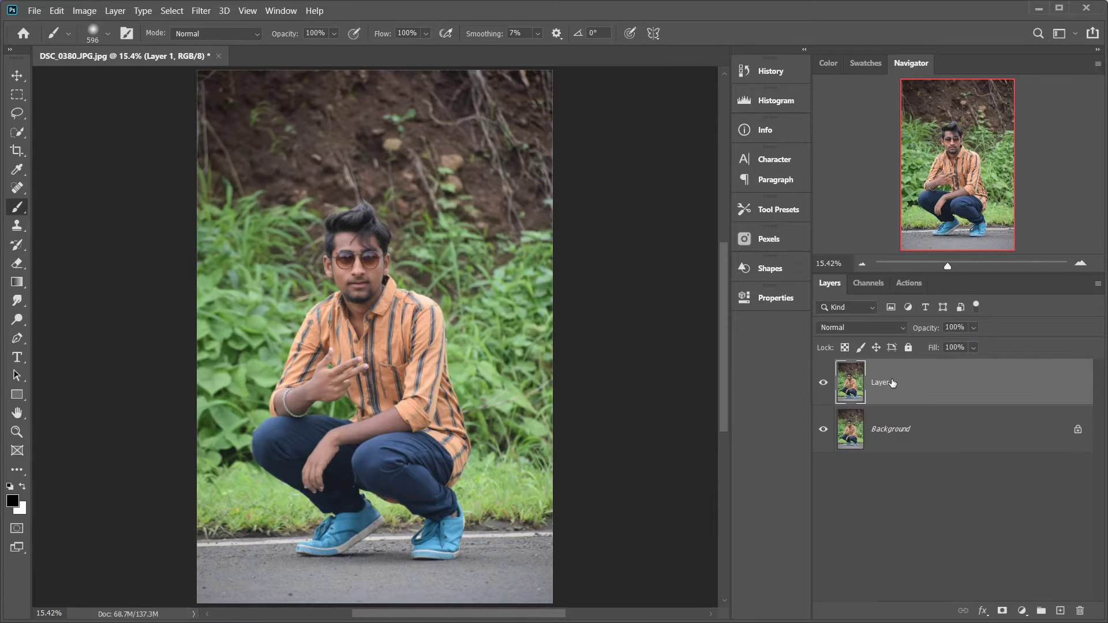
{"action": "key", "text": "ctrl+z"}
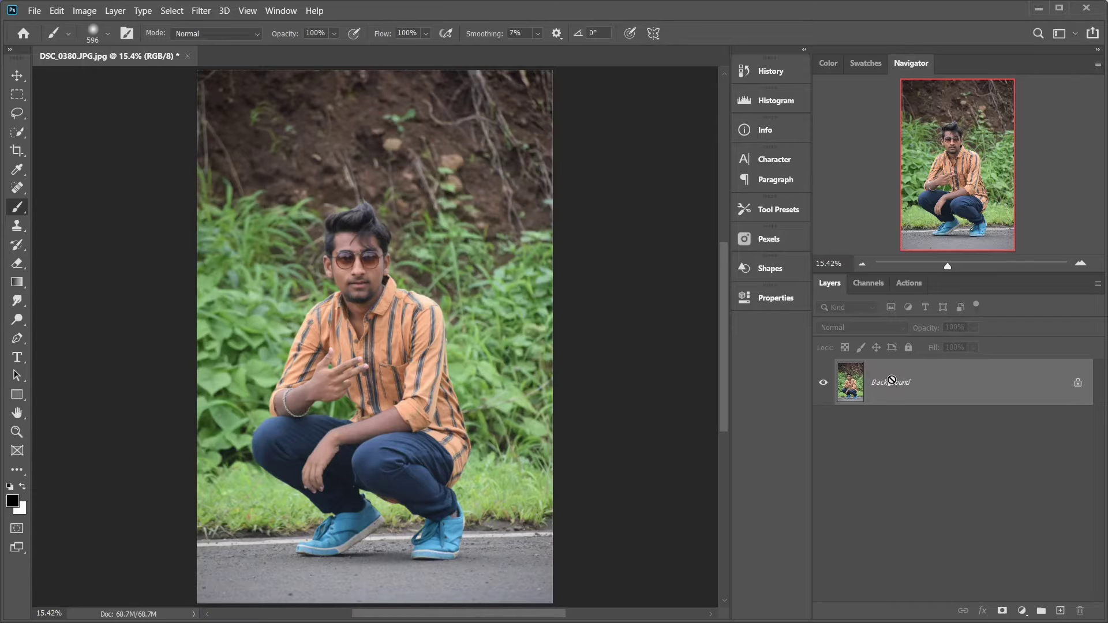
{"action": "key", "text": "ctrl+j"}
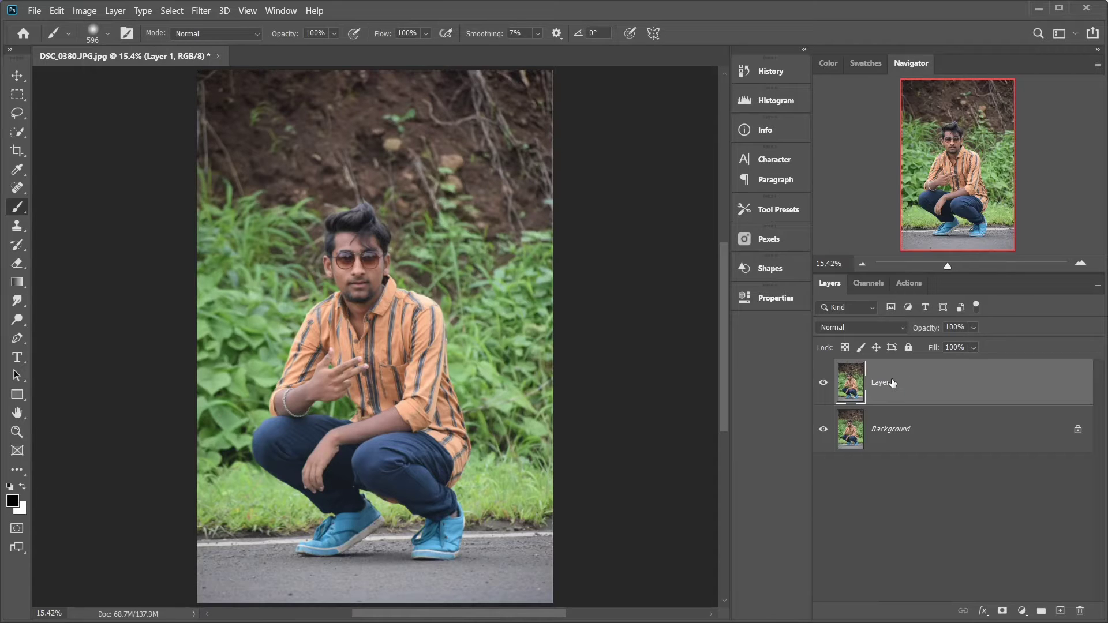
{"action": "double_click", "coordinate": [877, 382]}
{"action": "type", "text": "BG"}
{"action": "key", "text": "Return"}
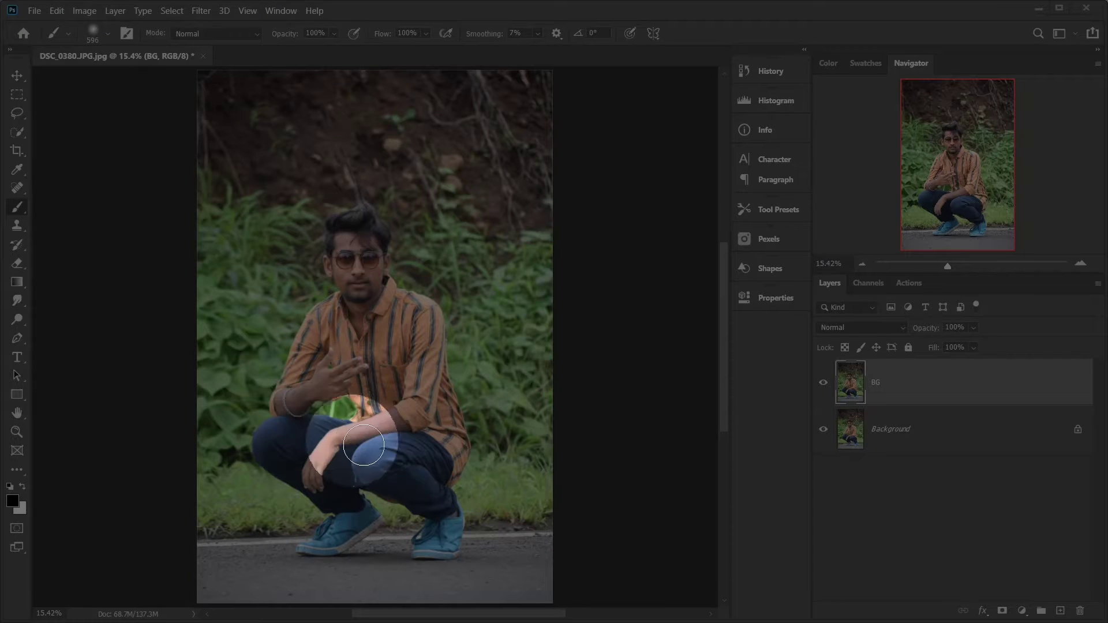
{"action": "scroll", "coordinate": [377, 450], "scroll_direction": "up", "scroll_amount": 1}
{"action": "scroll", "coordinate": [377, 451], "scroll_direction": "up", "scroll_amount": 1}
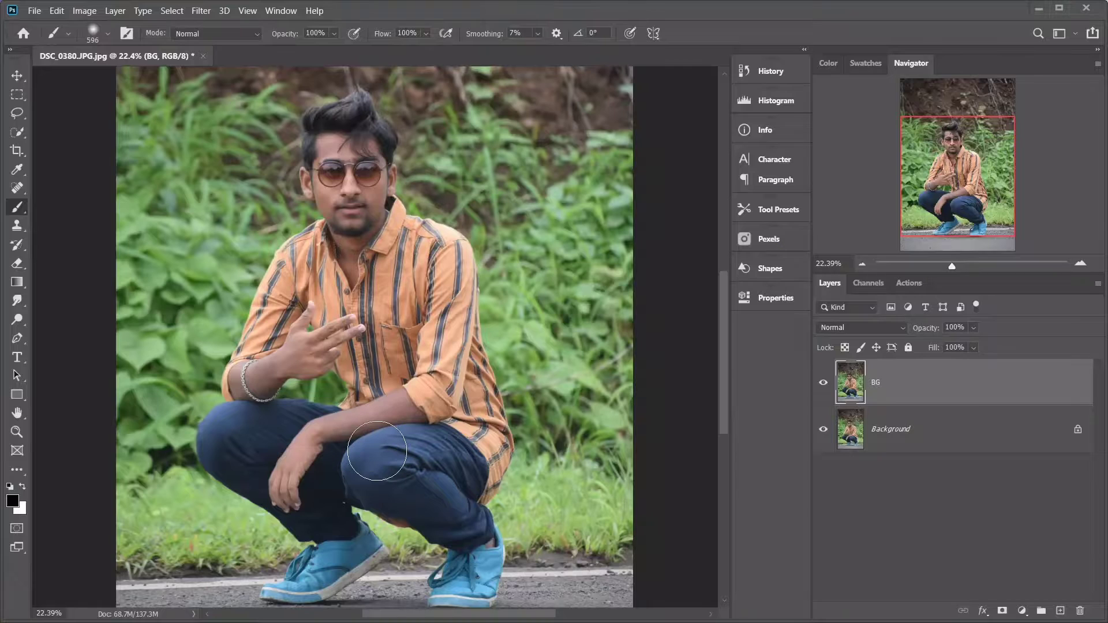
{"action": "scroll", "coordinate": [377, 451], "scroll_direction": "up", "scroll_amount": 1}
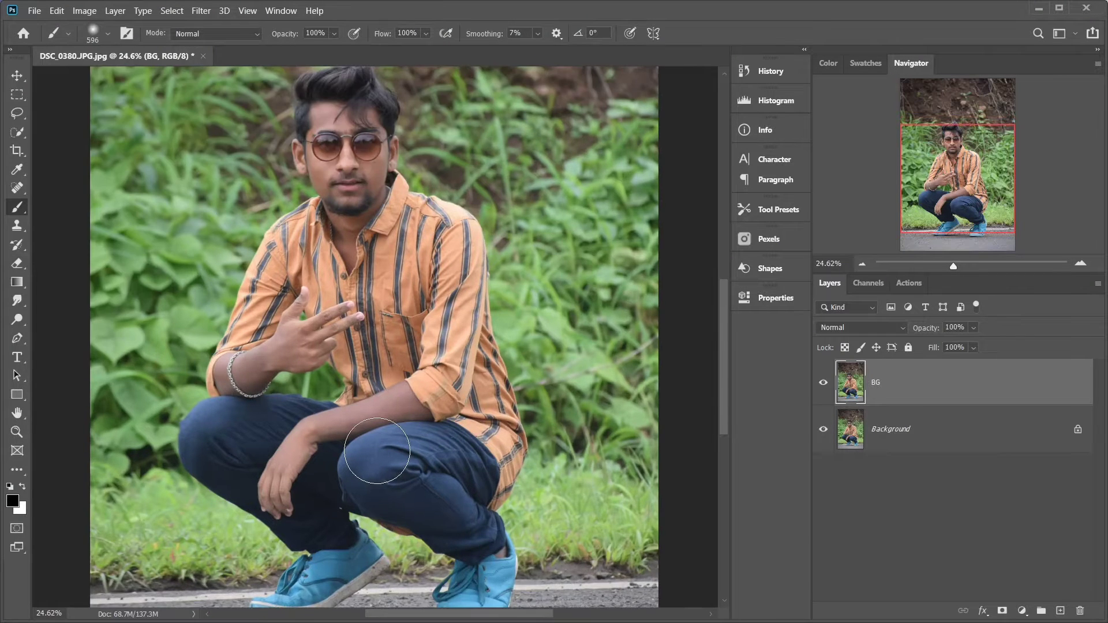
{"action": "scroll", "coordinate": [377, 451], "scroll_direction": "up", "scroll_amount": 2}
{"action": "mouse_move", "coordinate": [953, 180]}
{"action": "left_mouse_down"}
{"action": "mouse_move", "coordinate": [952, 237]}
{"action": "mouse_move", "coordinate": [939, 45]}
{"action": "left_mouse_up"}
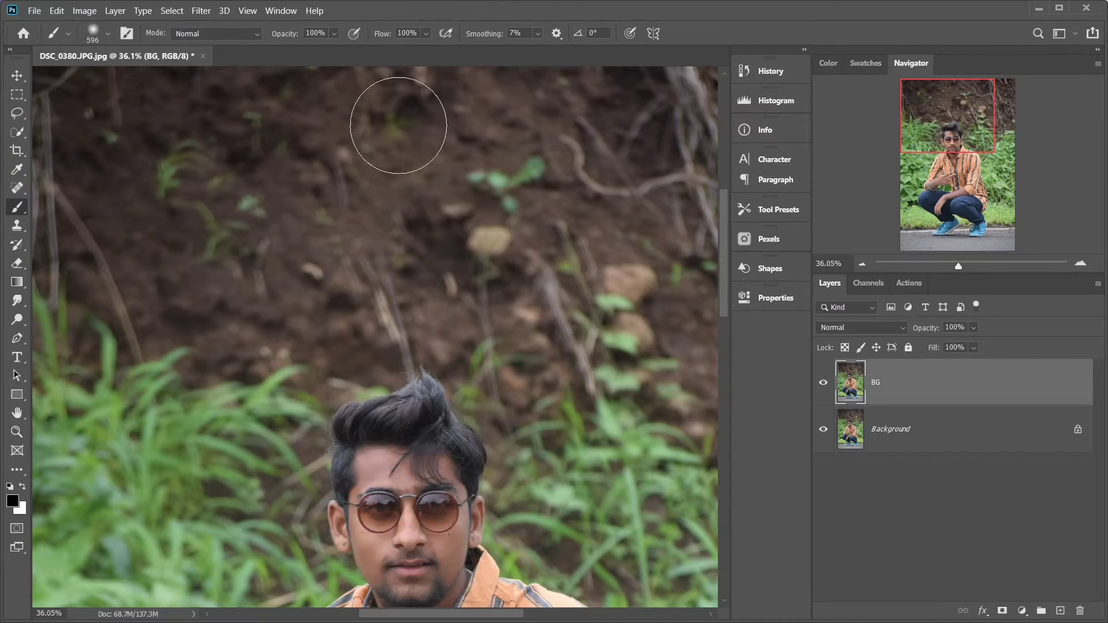
{"action": "left_click_drag", "start_coordinate": [956, 132], "coordinate": [969, 160]}
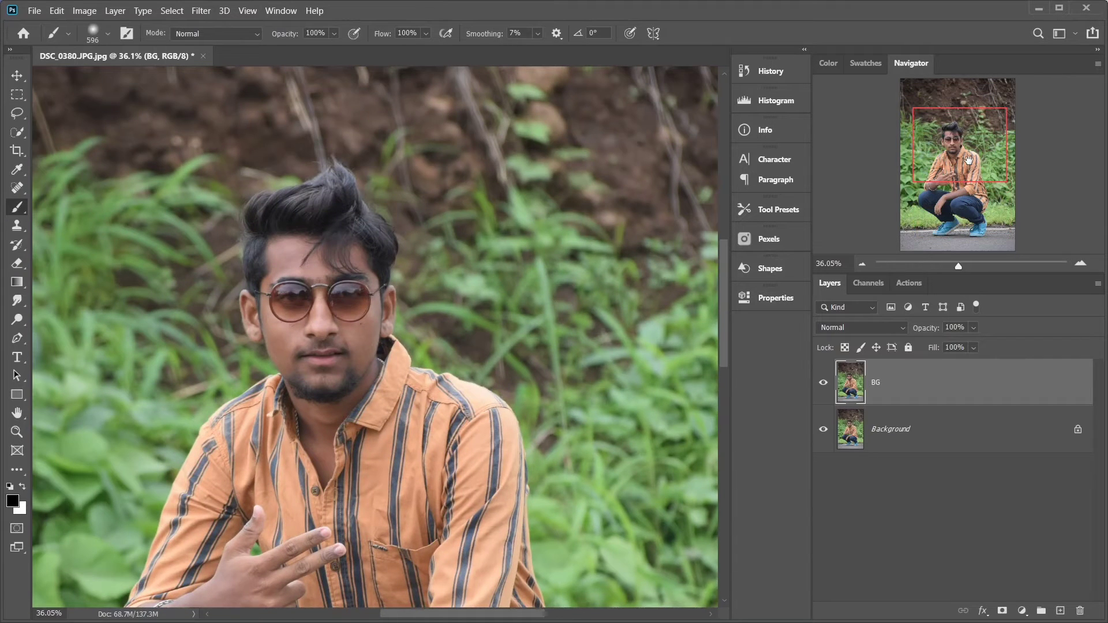
{"action": "key", "text": "ctrl+0"}
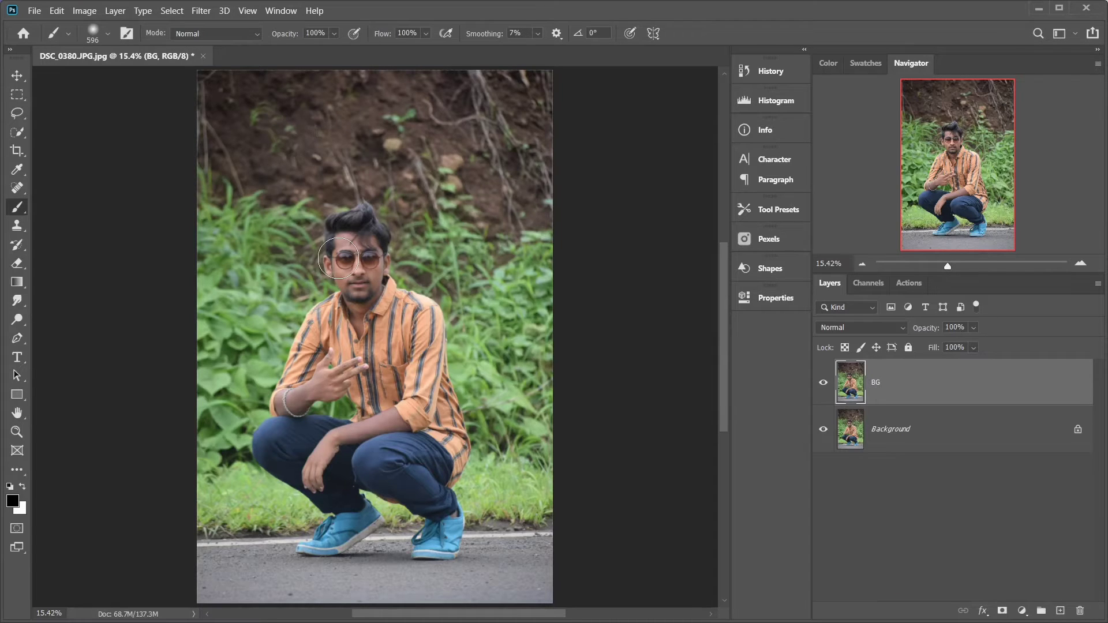
{"action": "key", "text": "q"}
{"action": "key", "text": "q"}
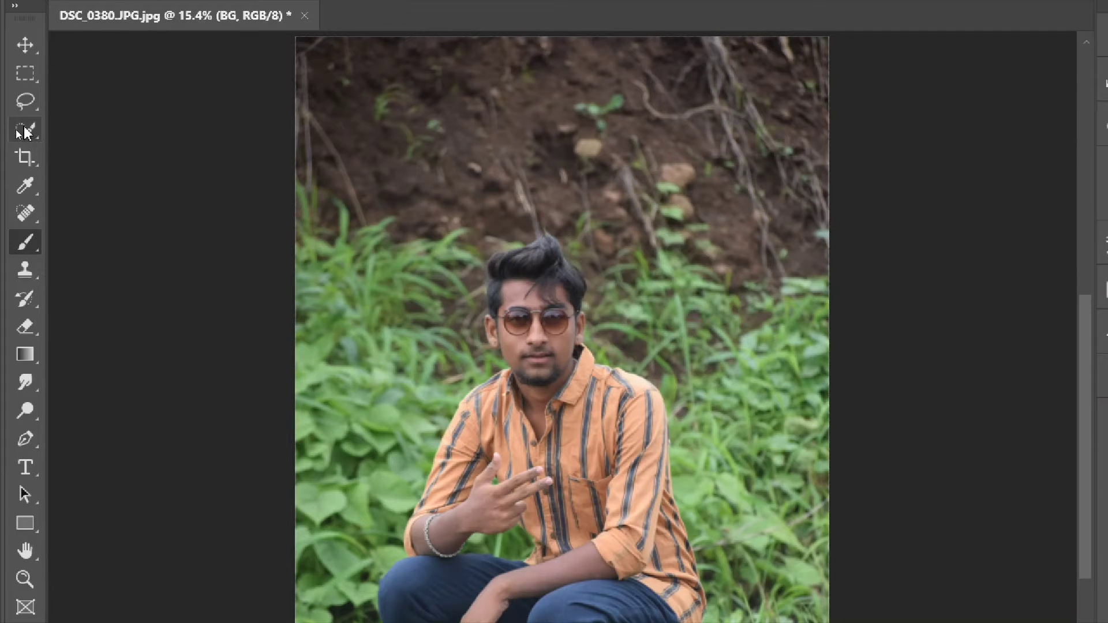
Step: Select the crouching man on the BG layer with the Object Selection Tool
{"action": "right_click", "coordinate": [24, 139]}
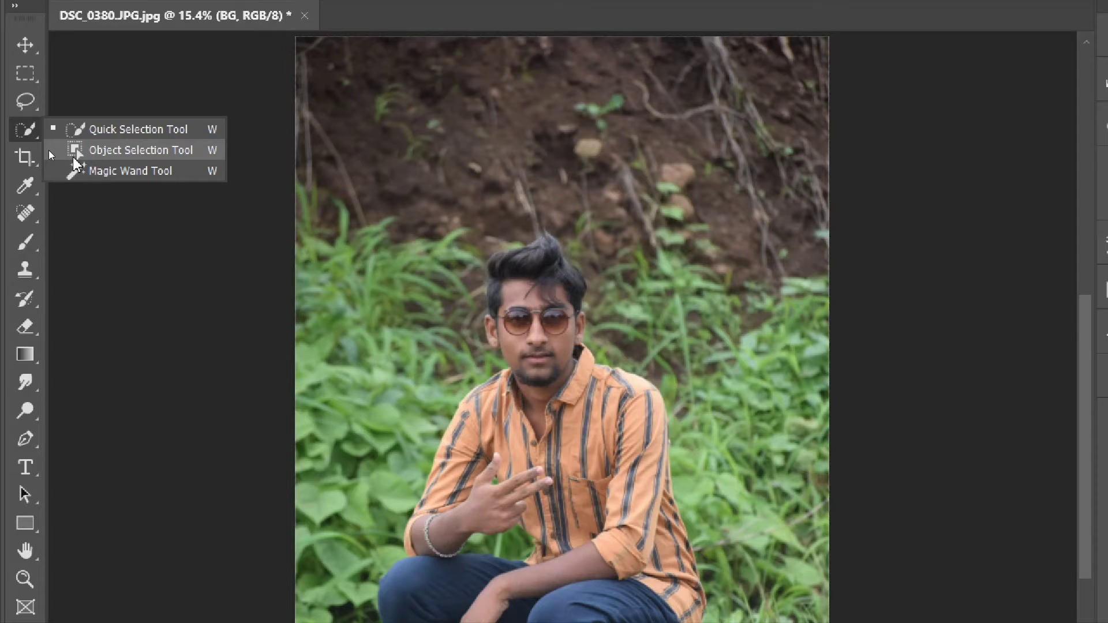
{"action": "left_click", "coordinate": [74, 157]}
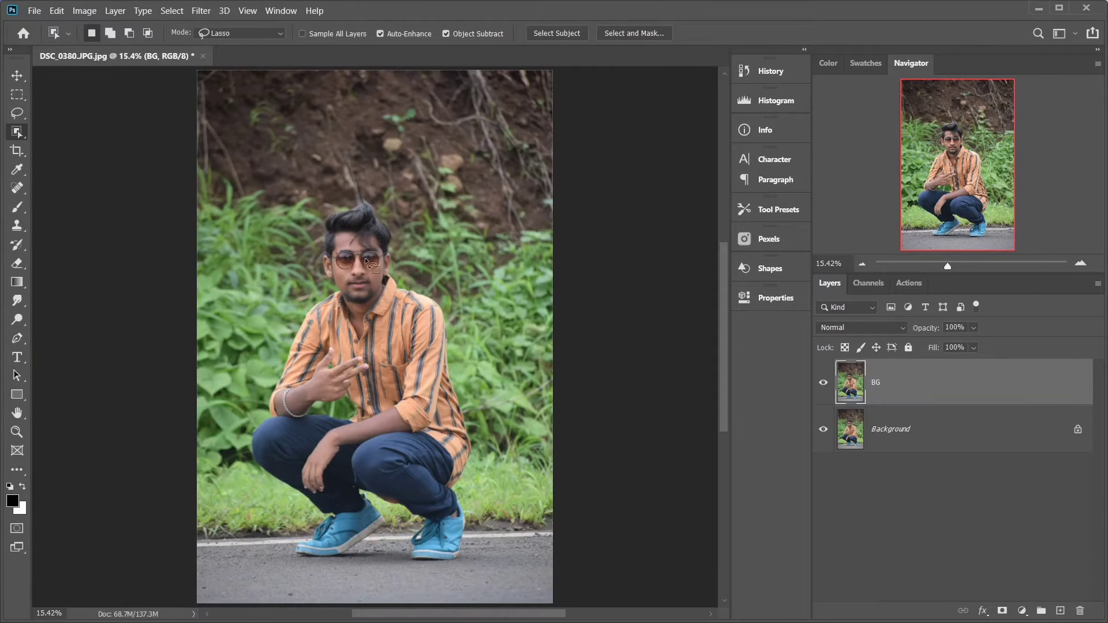
{"action": "mouse_move", "coordinate": [330, 188]}
{"action": "left_mouse_down"}
{"action": "mouse_move", "coordinate": [408, 226]}
{"action": "mouse_move", "coordinate": [484, 481]}
{"action": "mouse_move", "coordinate": [485, 537]}
{"action": "mouse_move", "coordinate": [370, 574]}
{"action": "mouse_move", "coordinate": [243, 499]}
{"action": "mouse_move", "coordinate": [324, 190]}
{"action": "mouse_move", "coordinate": [334, 193]}
{"action": "left_mouse_up"}
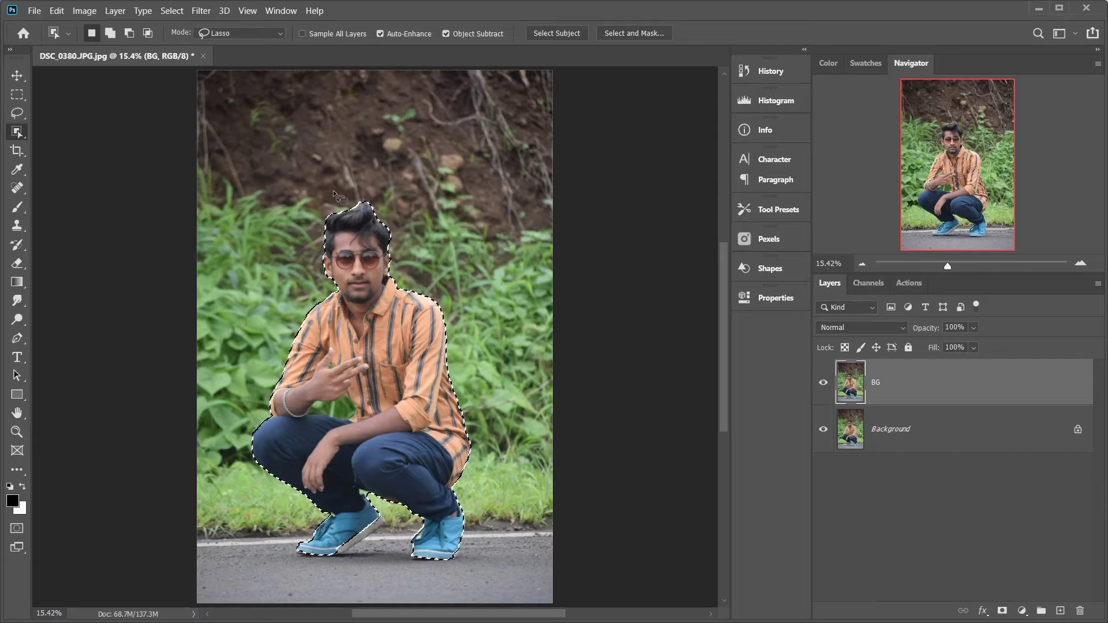
Step: Inspect the selection edges up close in Quick Mask, then switch to the Quick Selection Tool
{"action": "key", "text": "q"}
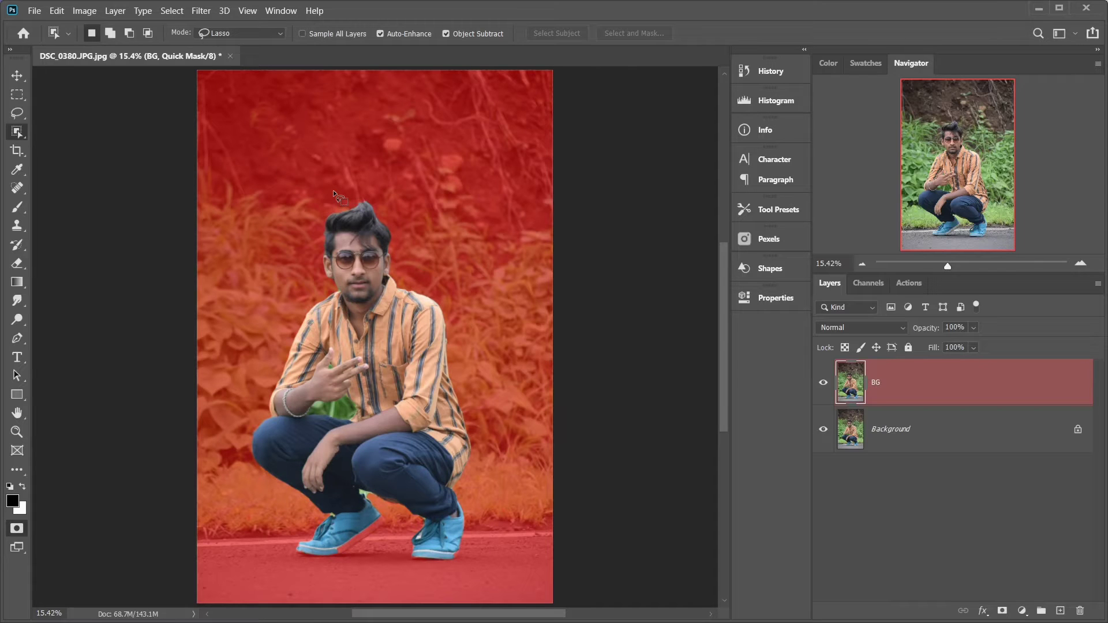
{"action": "scroll", "coordinate": [331, 413], "scroll_direction": "up", "scroll_amount": 5}
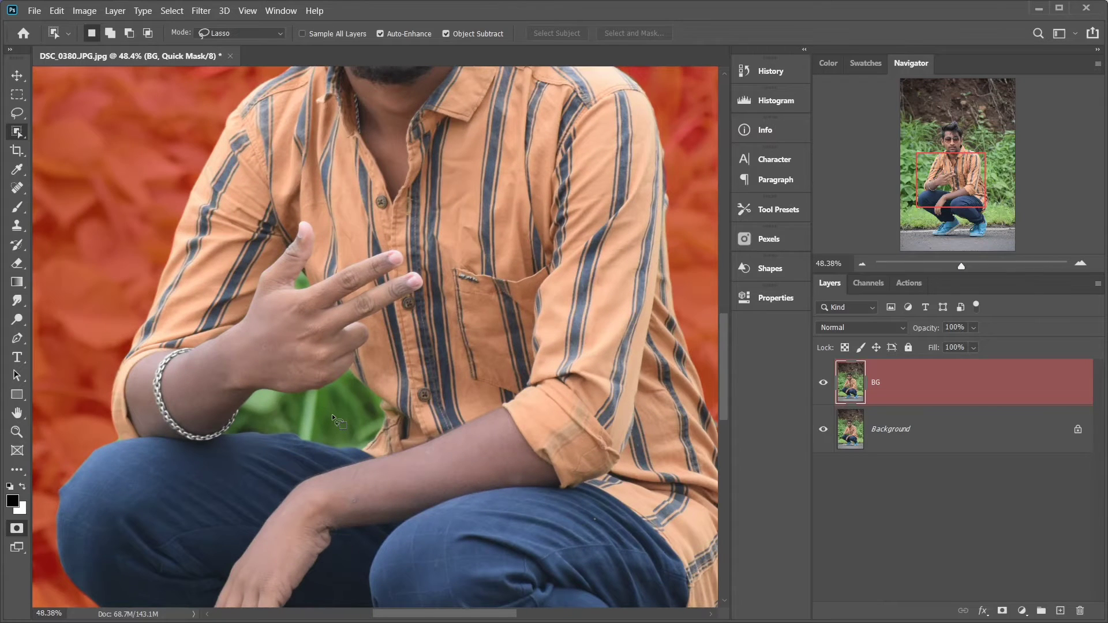
{"action": "key", "text": "q"}
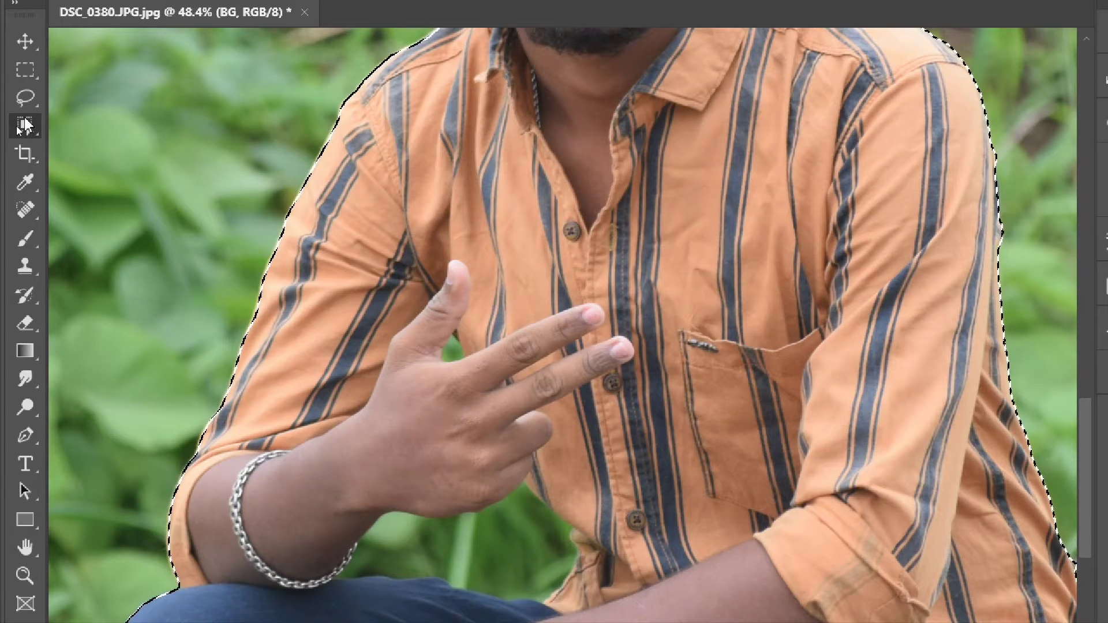
{"action": "right_click", "coordinate": [25, 123]}
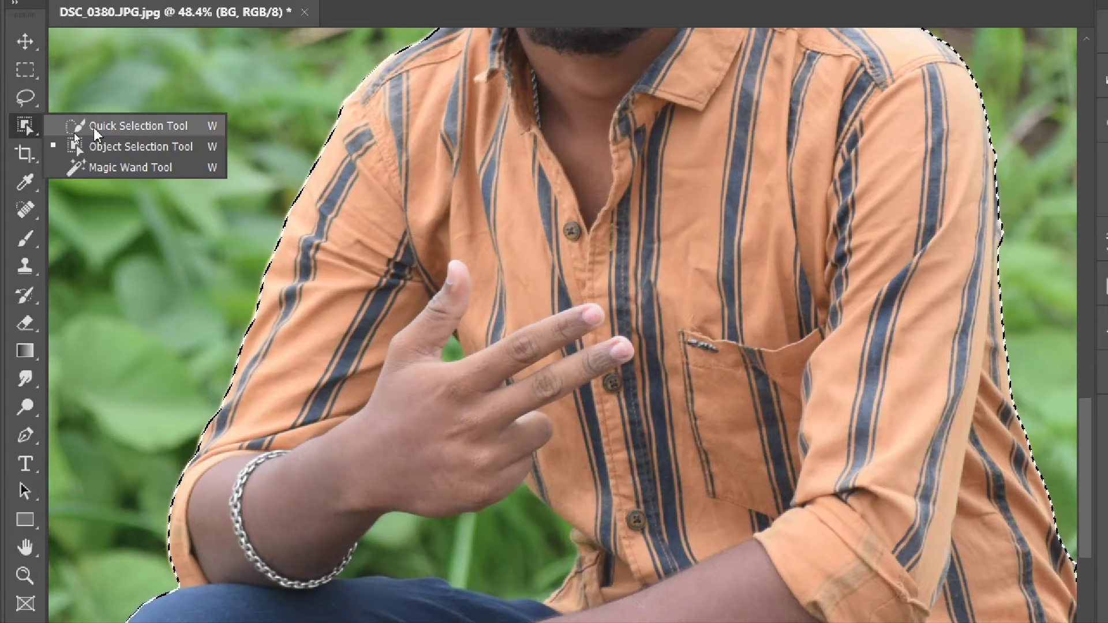
{"action": "left_click", "coordinate": [121, 130]}
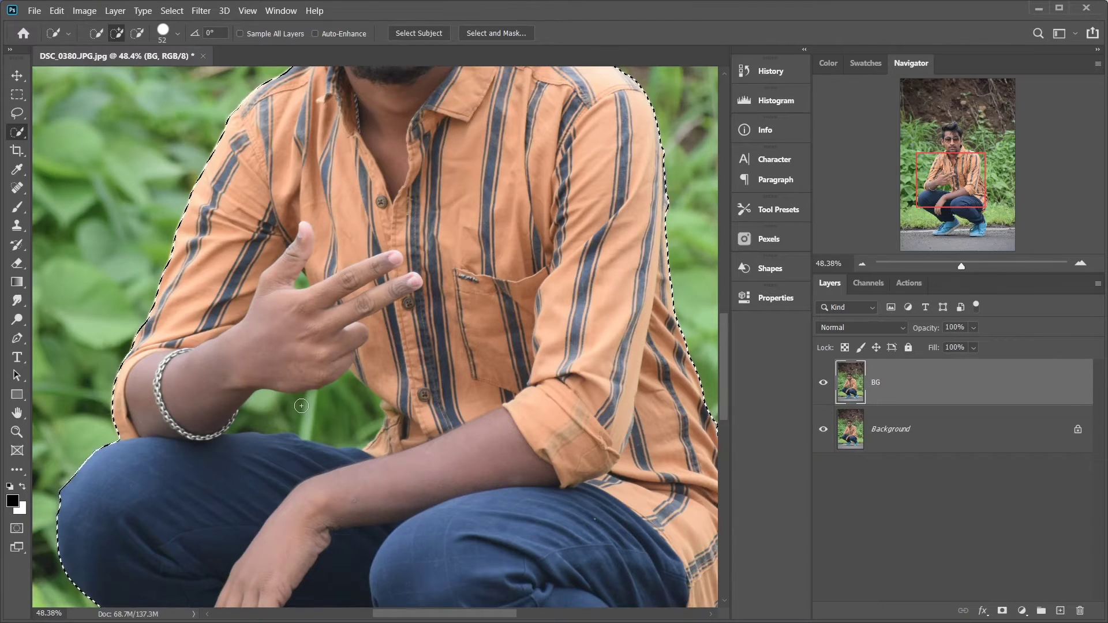
Step: Subtract the green gaps under the hand and between thumb and finger from the selection
{"action": "key", "text": "alt"}
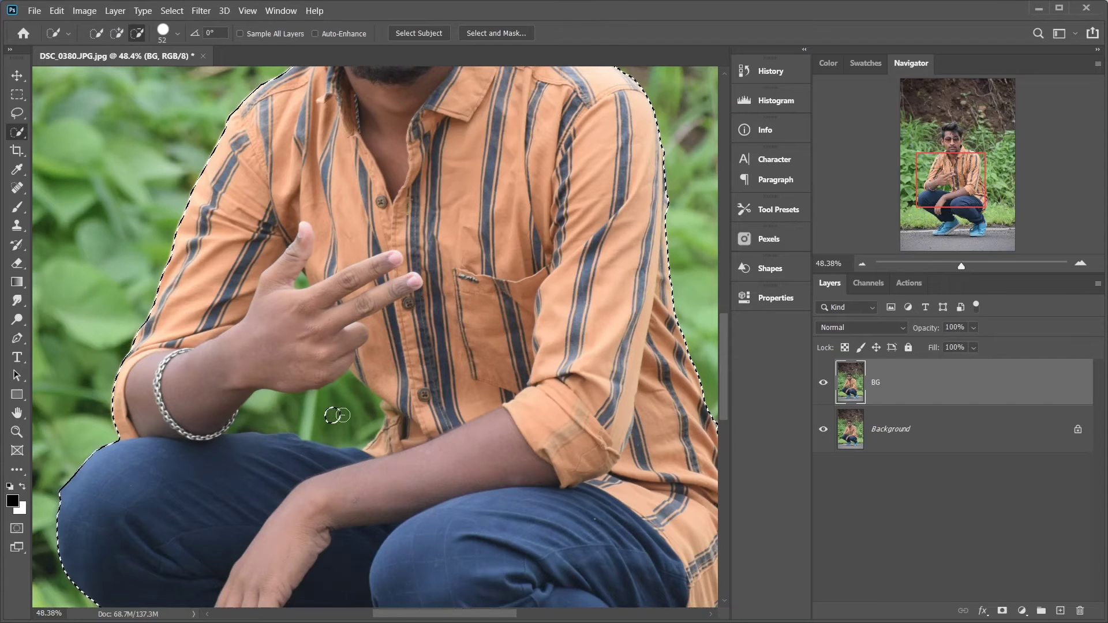
{"action": "left_click_drag", "start_coordinate": [332, 416], "coordinate": [289, 414]}
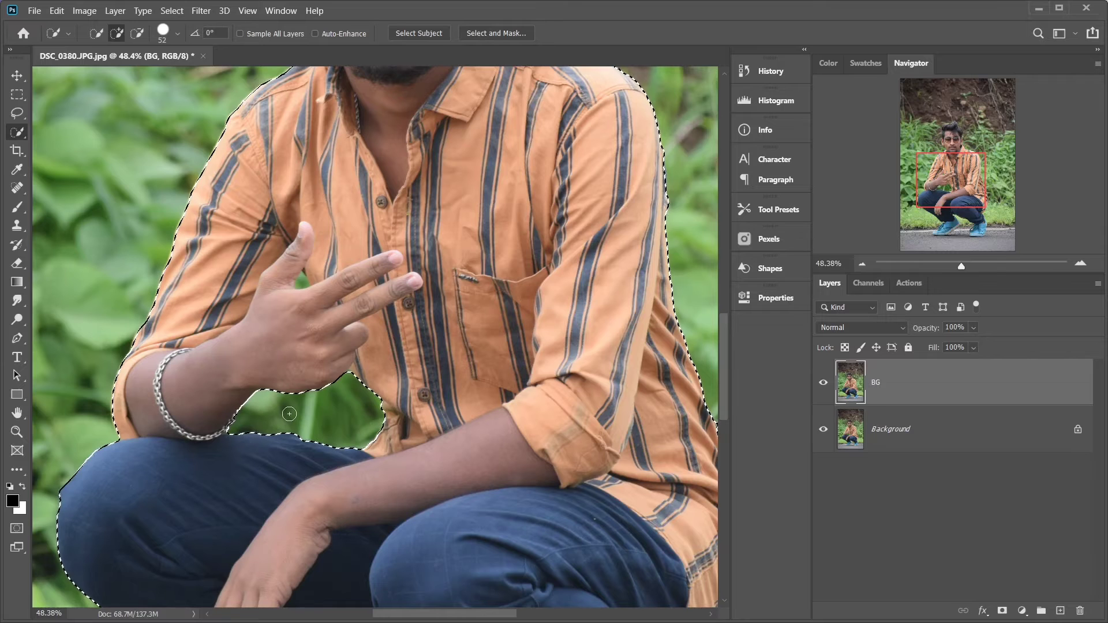
{"action": "scroll", "coordinate": [323, 247], "scroll_direction": "up", "scroll_amount": 3}
{"action": "scroll", "coordinate": [323, 247], "scroll_direction": "up", "scroll_amount": 2}
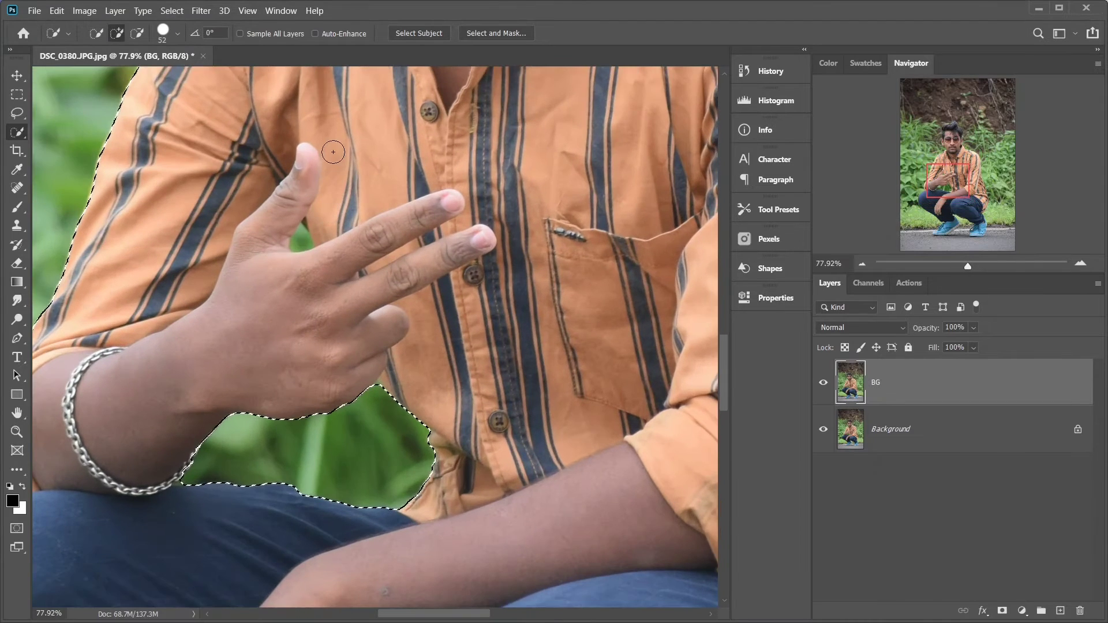
{"action": "scroll", "coordinate": [331, 154], "scroll_direction": "up", "scroll_amount": 2}
{"action": "scroll", "coordinate": [396, 104], "scroll_direction": "up", "scroll_amount": 1}
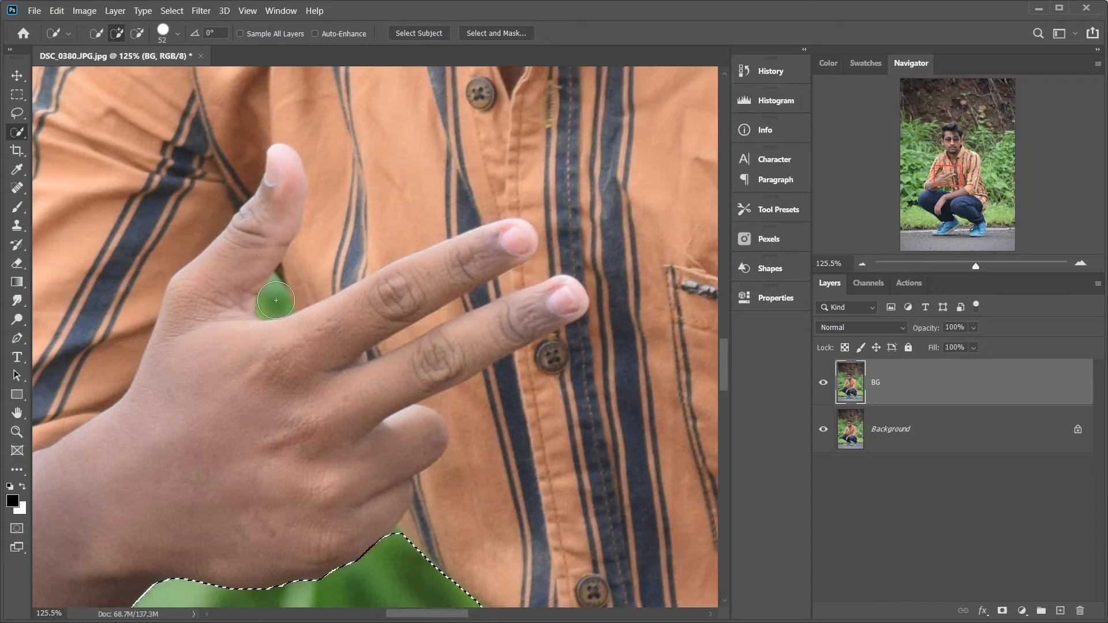
{"action": "key", "text": "alt"}
{"action": "left_click", "coordinate": [276, 300], "text": "alt"}
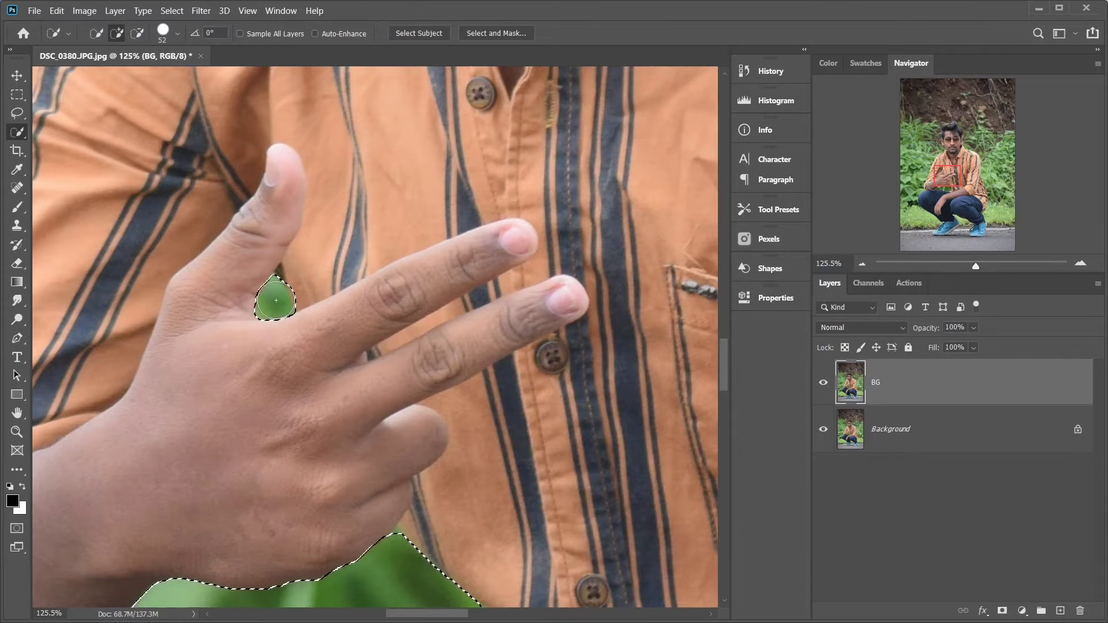
Step: Fit the photo on screen and preview the selection as a Quick Mask overlay
{"action": "key", "text": "ctrl+0"}
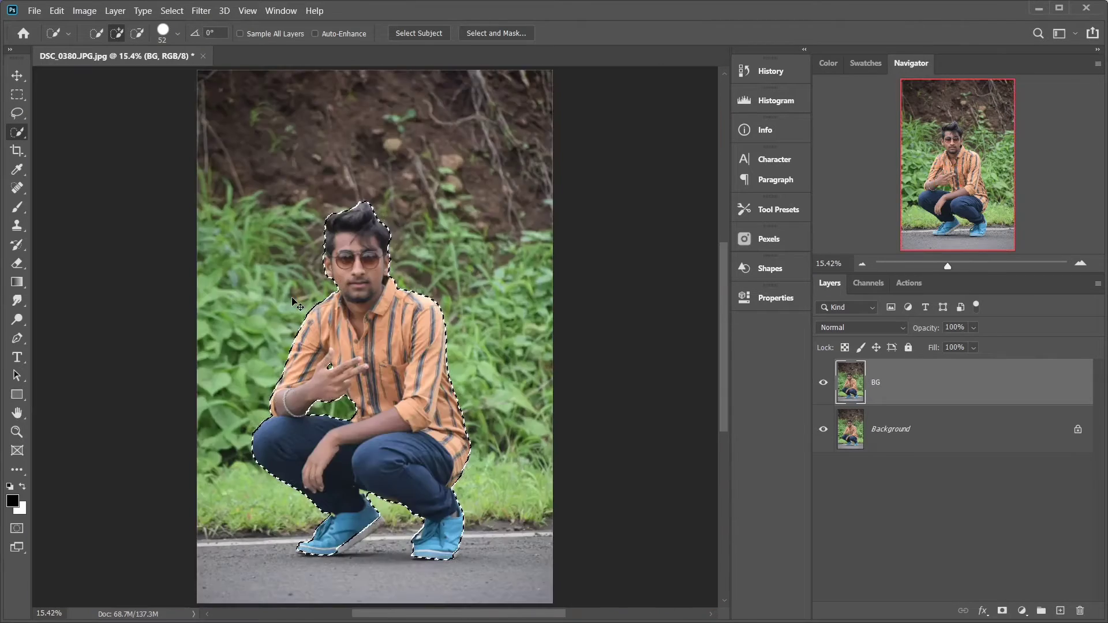
{"action": "scroll", "coordinate": [308, 422], "scroll_direction": "up", "scroll_amount": 3}
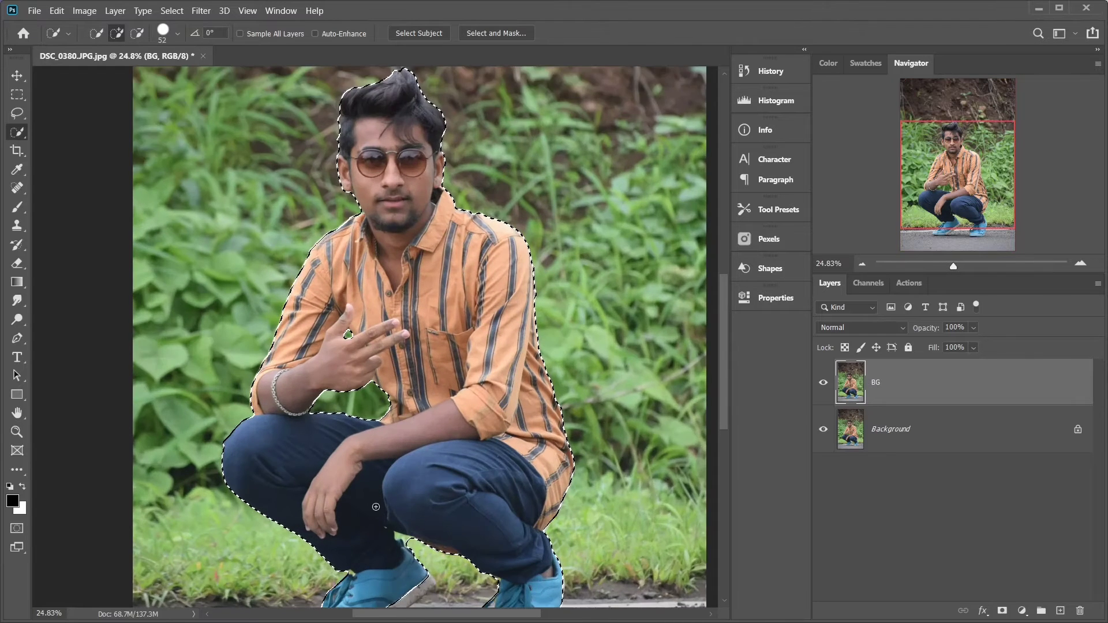
{"action": "scroll", "coordinate": [308, 422], "scroll_direction": "up", "scroll_amount": 3}
{"action": "key", "text": "q"}
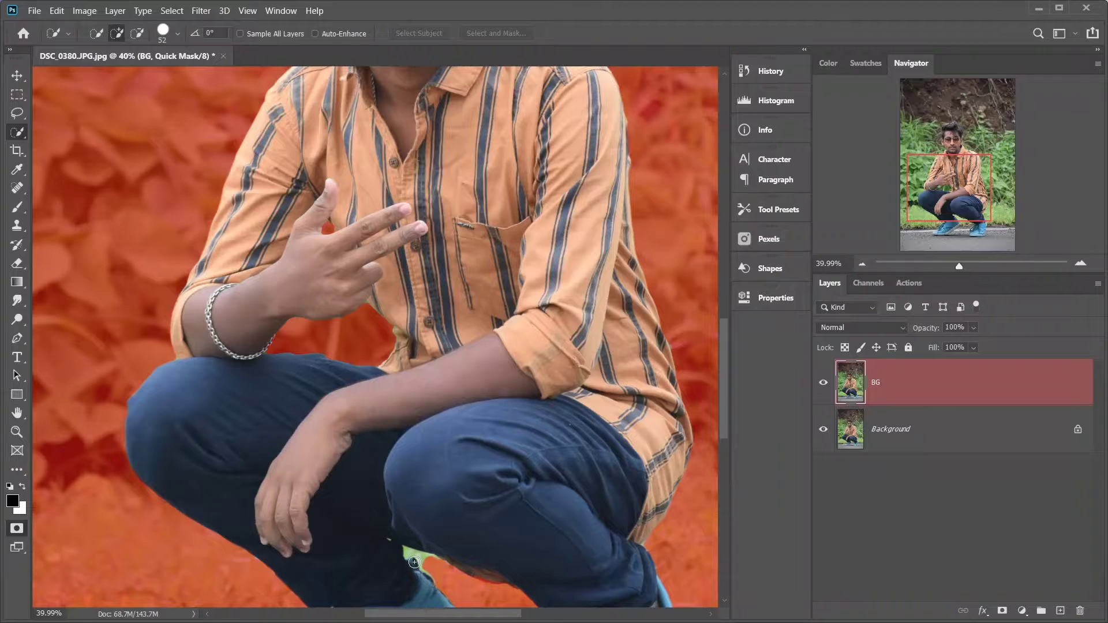
{"action": "scroll", "coordinate": [468, 587], "scroll_direction": "up", "scroll_amount": 1}
{"action": "scroll", "coordinate": [468, 587], "scroll_direction": "up", "scroll_amount": 2}
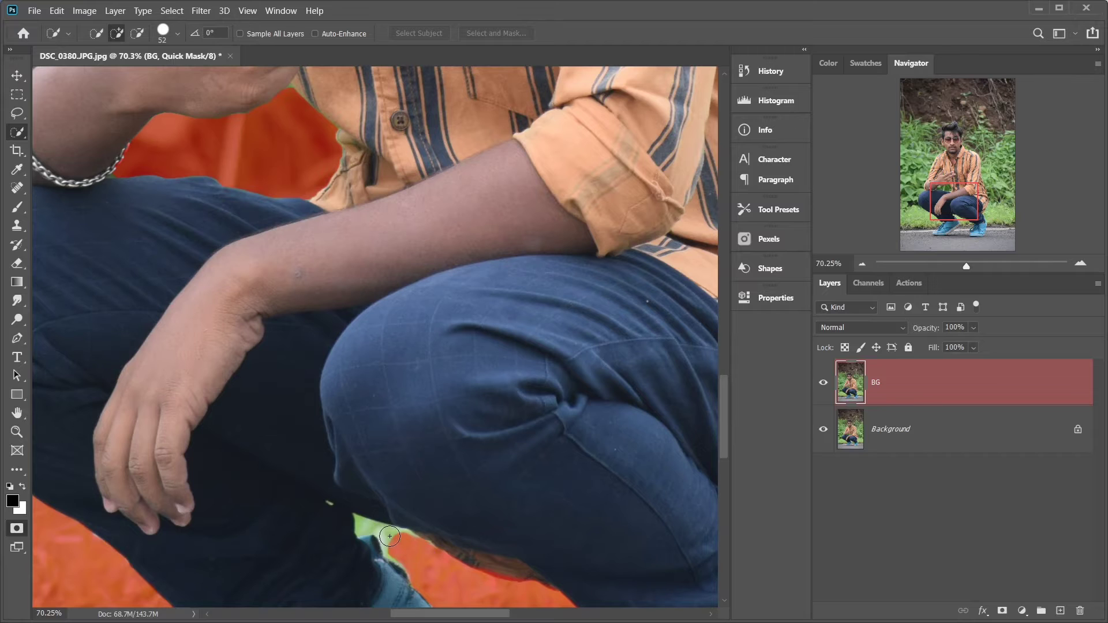
{"action": "key", "text": "q"}
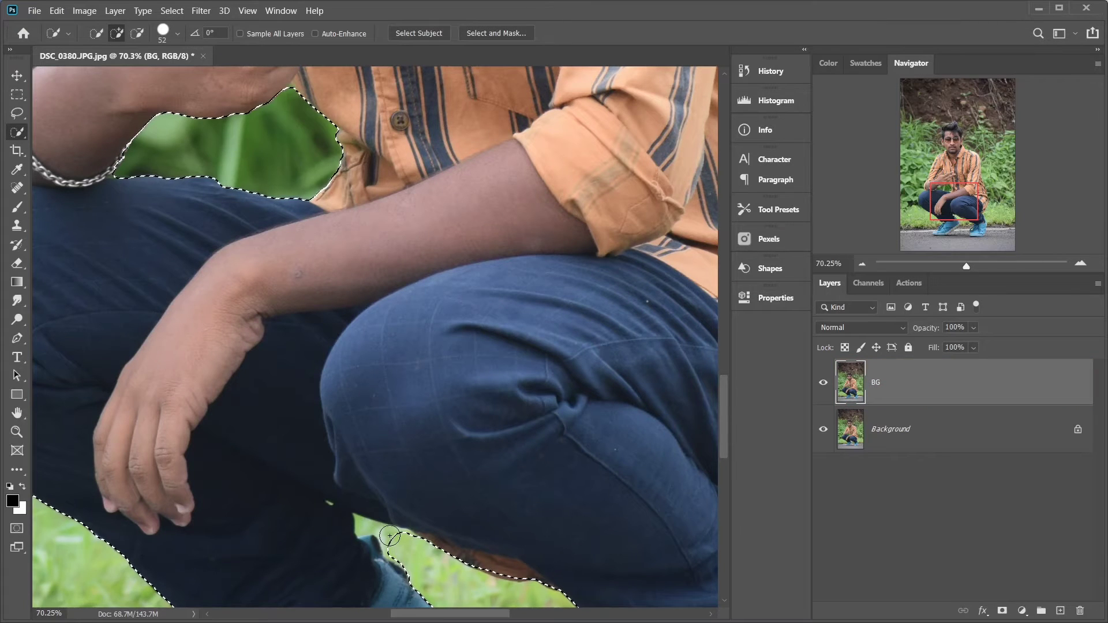
Step: Subtract the grass patch by the lower leg, recheck in Quick Mask, and fit the photo
{"action": "left_click_drag", "start_coordinate": [390, 535], "coordinate": [369, 532], "text": "alt"}
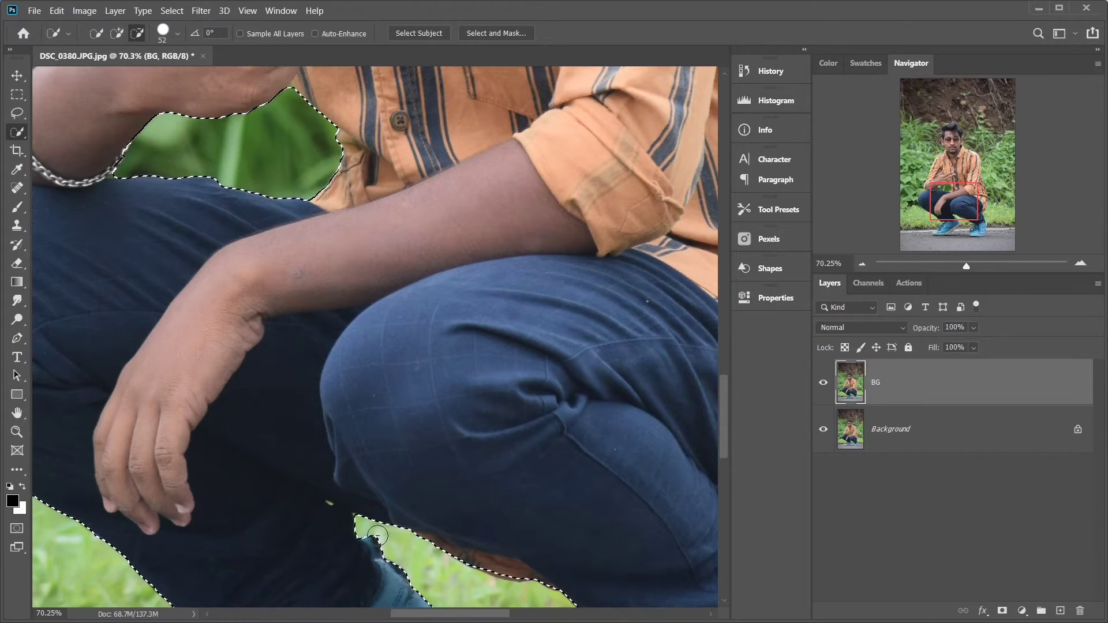
{"action": "key", "text": "q"}
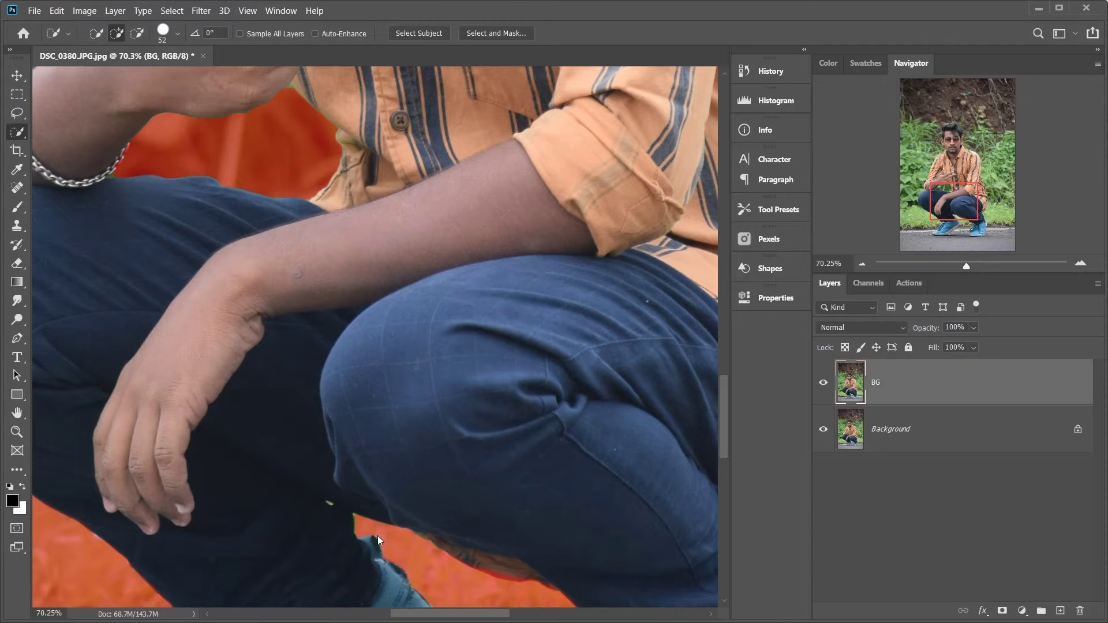
{"action": "key", "text": "q"}
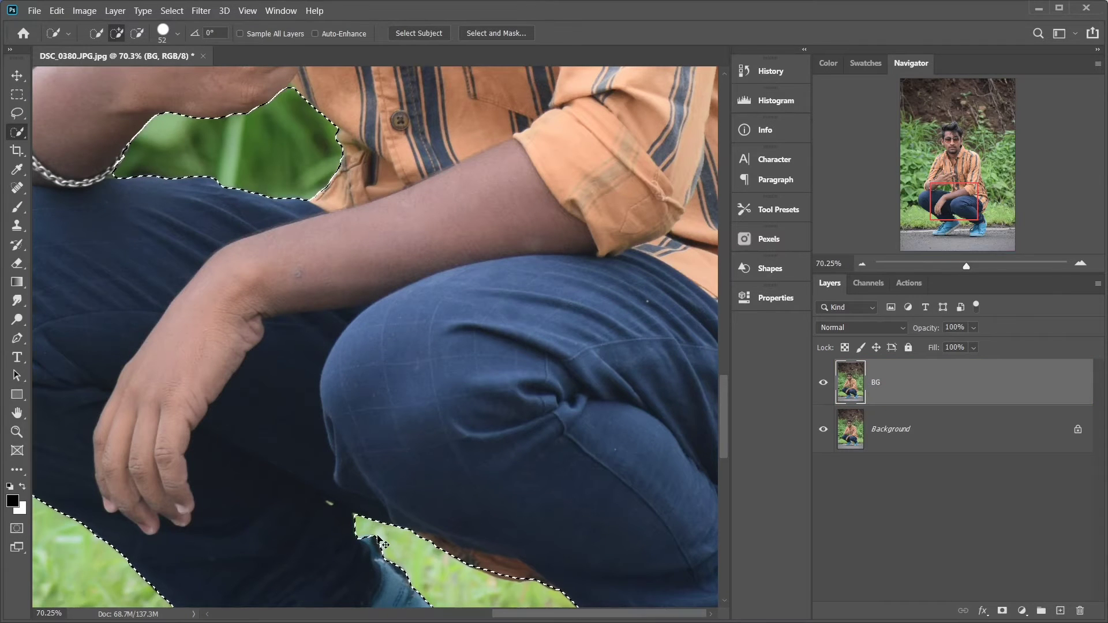
{"action": "key", "text": "ctrl+0"}
Step: Zoom in on the shoes while previewing the selection in Quick Mask
{"action": "key", "text": "q"}
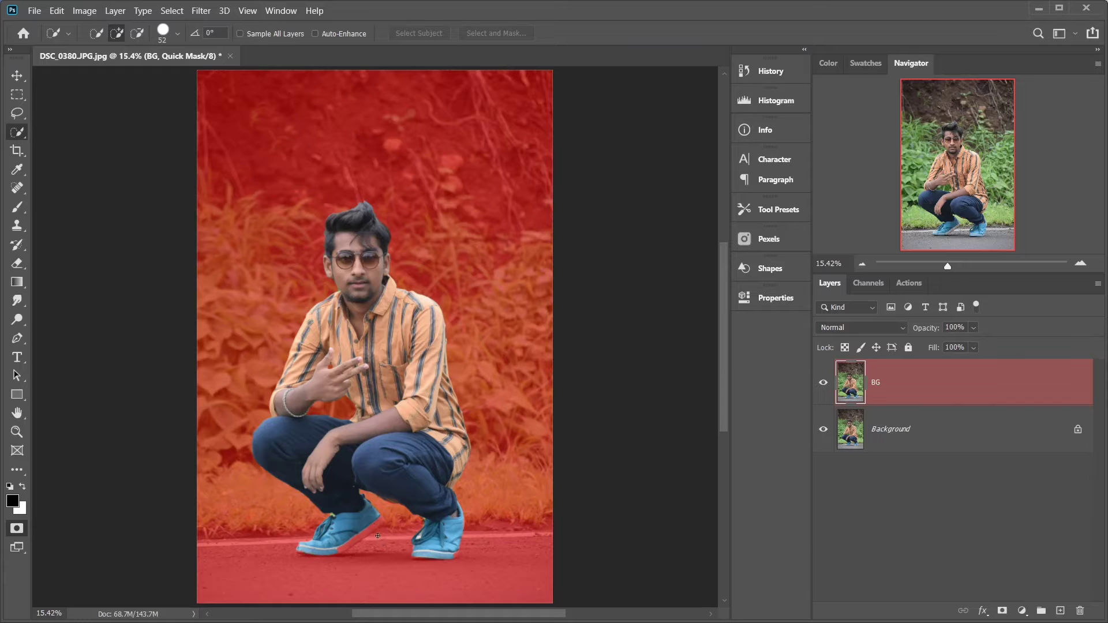
{"action": "scroll", "coordinate": [358, 530], "scroll_direction": "up", "scroll_amount": 2}
{"action": "scroll", "coordinate": [358, 531], "scroll_direction": "up", "scroll_amount": 2}
{"action": "scroll", "coordinate": [358, 537], "scroll_direction": "up", "scroll_amount": 2}
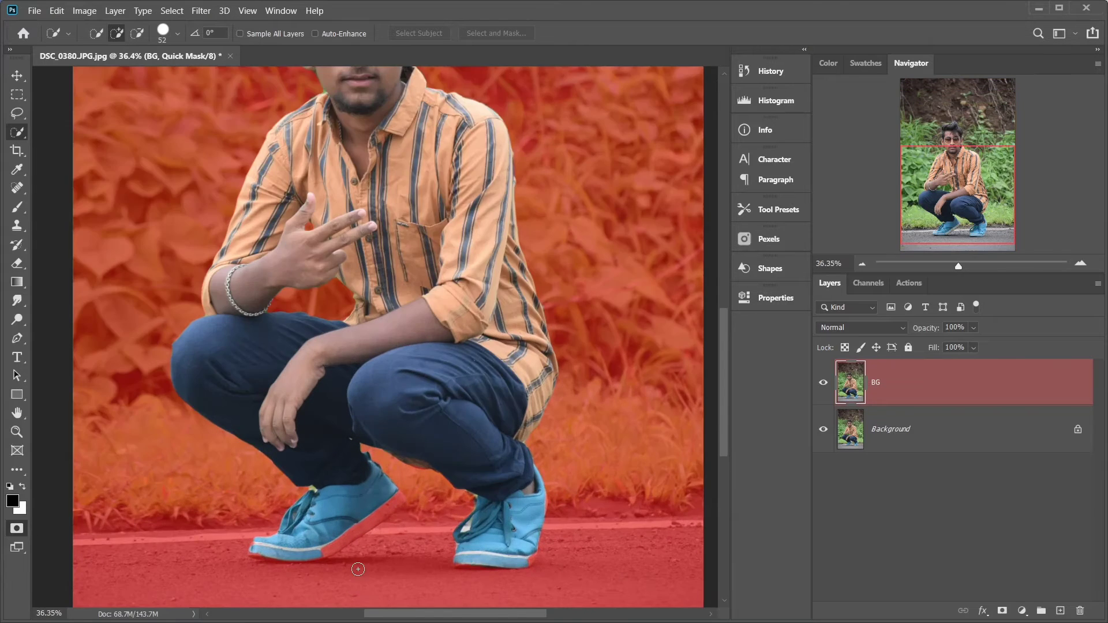
{"action": "scroll", "coordinate": [358, 569], "scroll_direction": "up", "scroll_amount": 2}
{"action": "scroll", "coordinate": [358, 569], "scroll_direction": "up", "scroll_amount": 1}
{"action": "scroll", "coordinate": [332, 534], "scroll_direction": "up", "scroll_amount": 1}
{"action": "scroll", "coordinate": [304, 498], "scroll_direction": "up", "scroll_amount": 1}
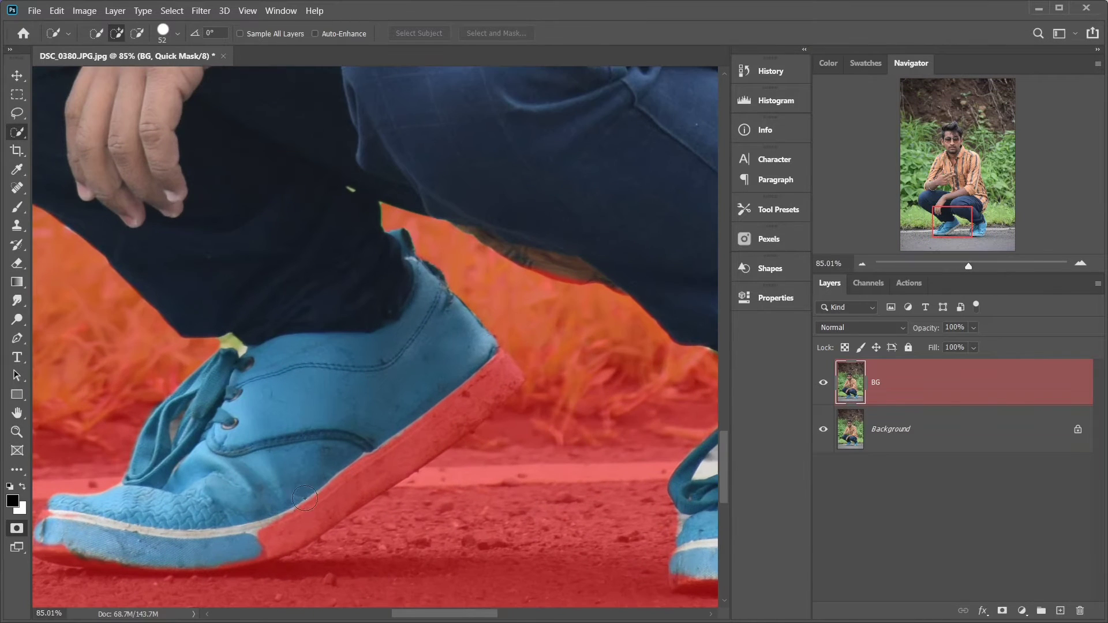
{"action": "key", "text": "q"}
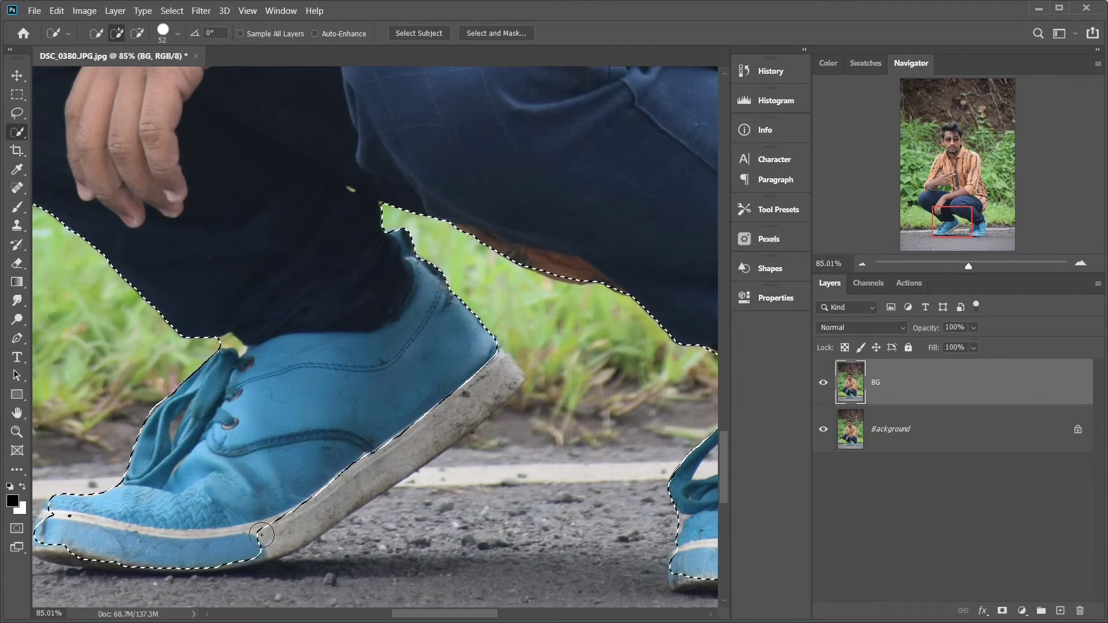
Step: Add the white soles and toe edge to the selection, subtracting the road at the heel
{"action": "mouse_move", "coordinate": [237, 541]}
{"action": "left_mouse_down"}
{"action": "mouse_move", "coordinate": [343, 488]}
{"action": "mouse_move", "coordinate": [416, 432]}
{"action": "left_mouse_up"}
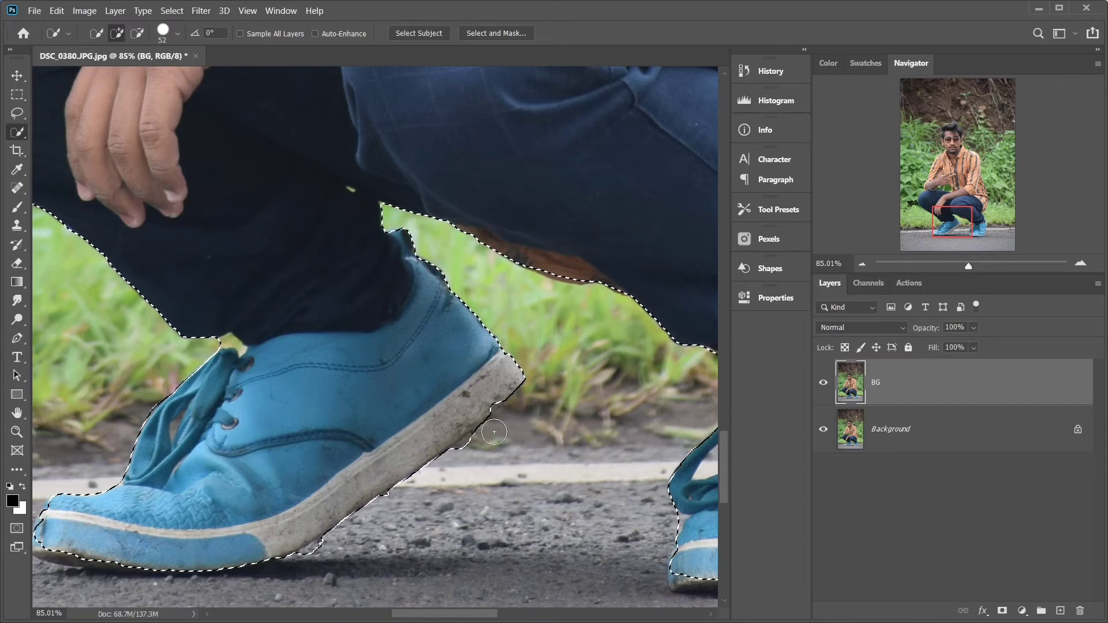
{"action": "left_click_drag", "start_coordinate": [436, 426], "coordinate": [493, 437]}
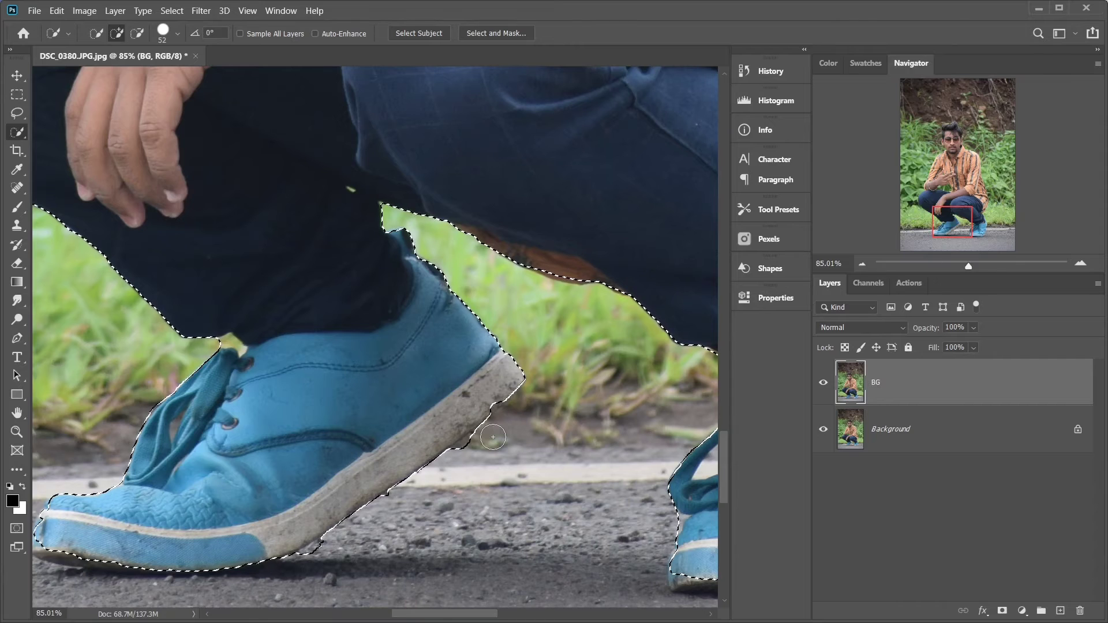
{"action": "key", "text": "alt"}
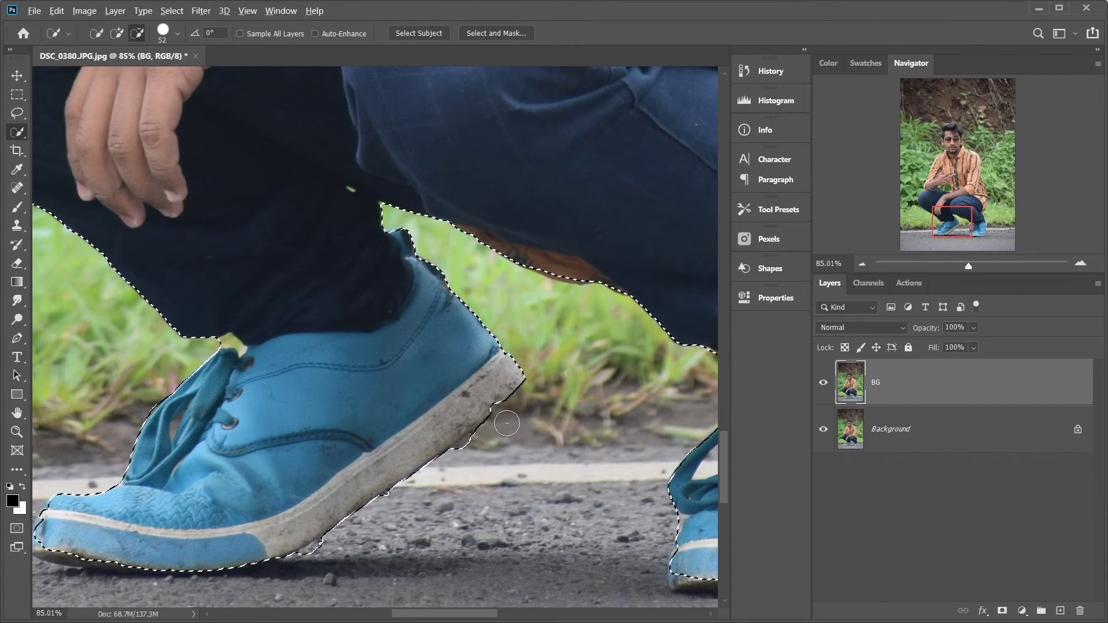
{"action": "left_click_drag", "start_coordinate": [472, 450], "coordinate": [317, 556]}
{"action": "key", "text": "alt"}
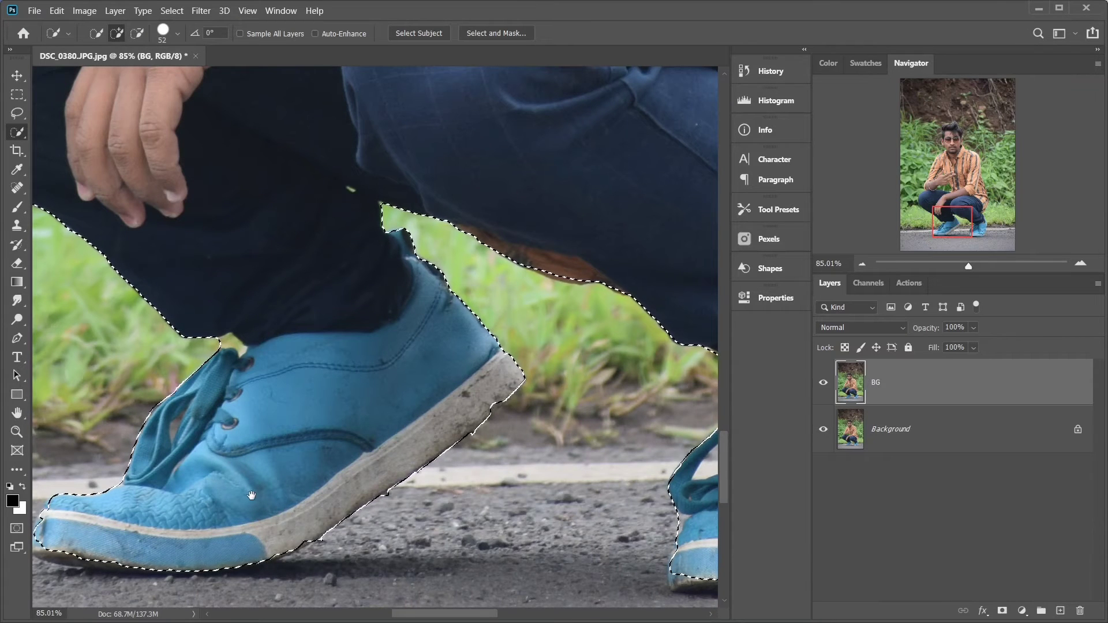
{"action": "left_click_drag", "start_coordinate": [231, 491], "coordinate": [343, 469]}
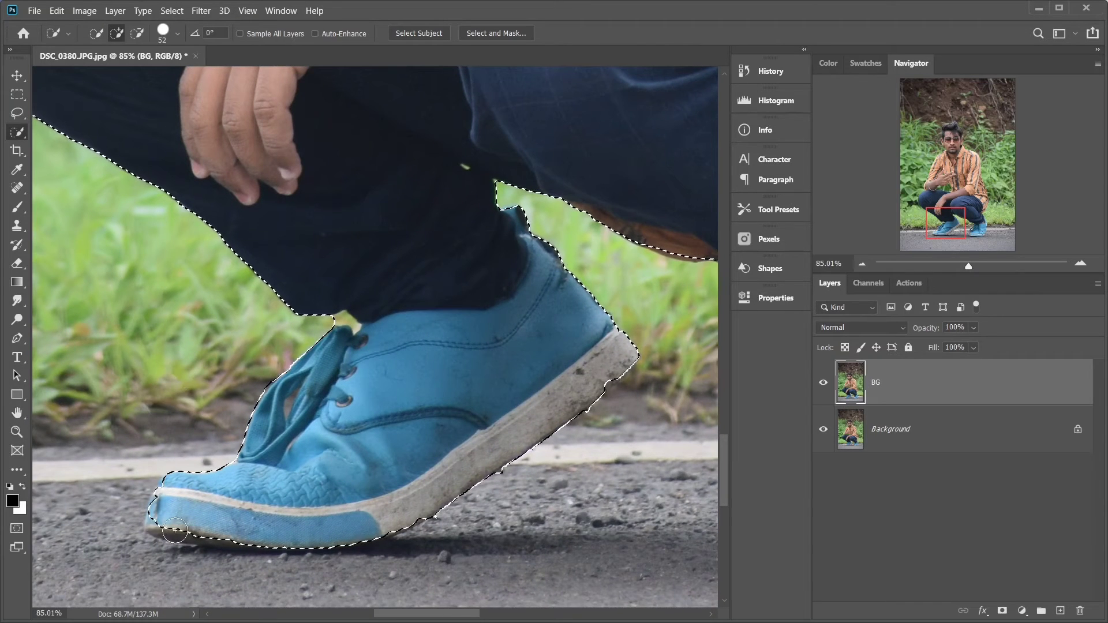
{"action": "left_click_drag", "start_coordinate": [168, 529], "coordinate": [195, 517]}
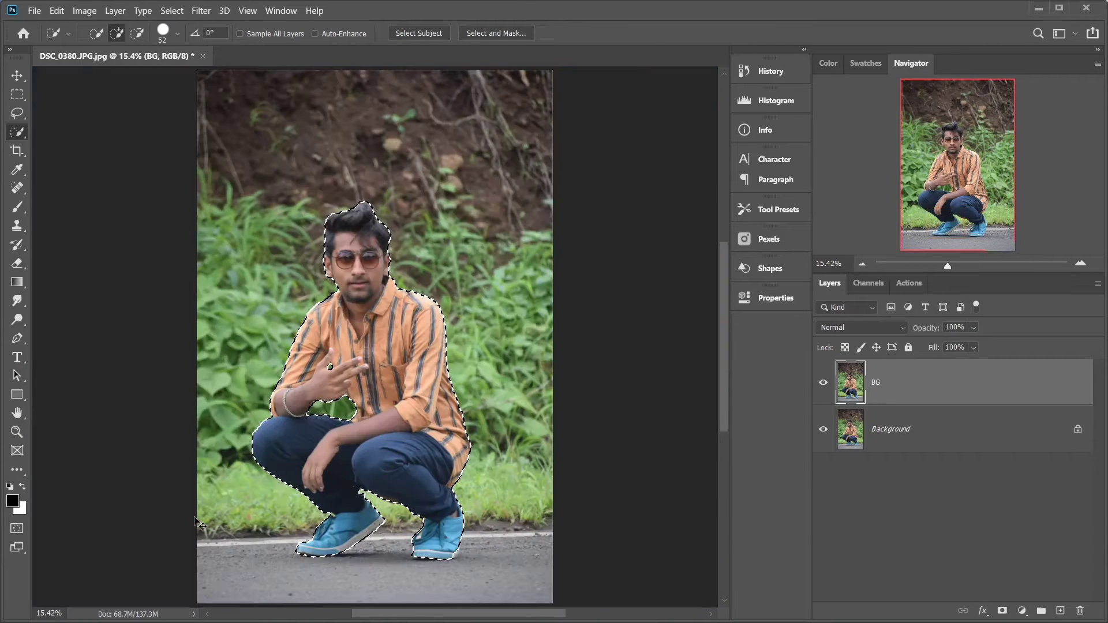
{"action": "key", "text": "ctrl+0"}
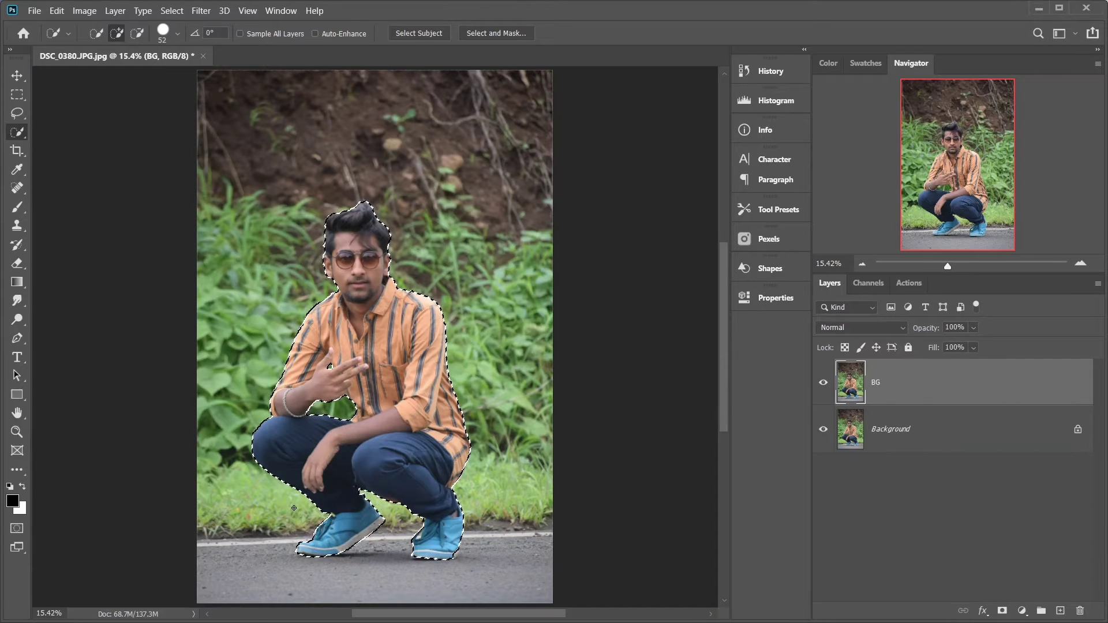
{"action": "key", "text": "q"}
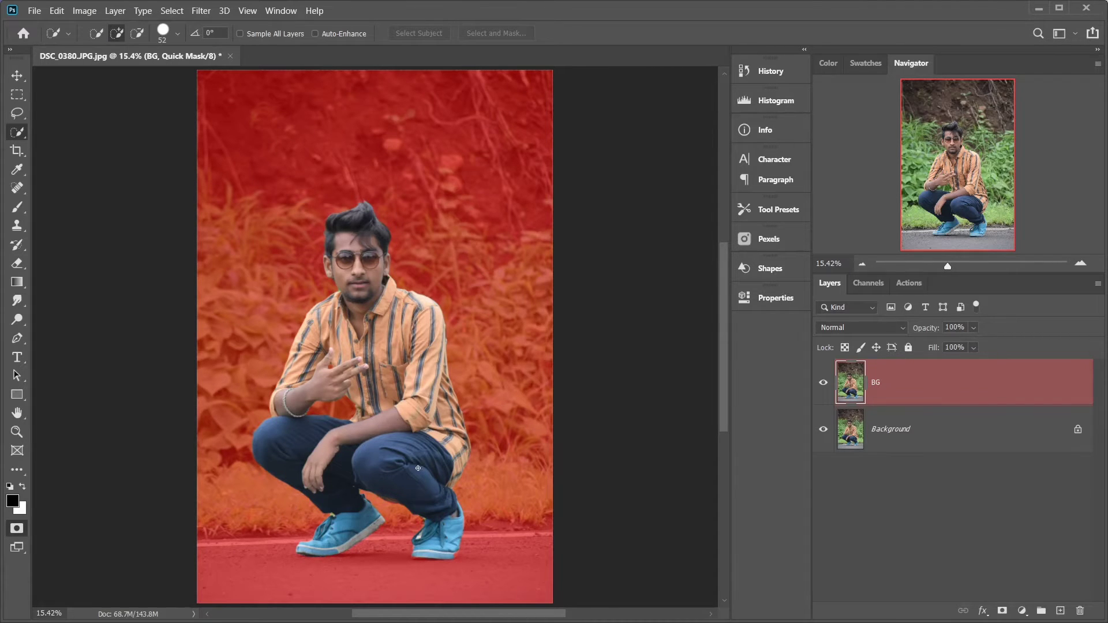
Step: Leave Quick Mask and copy the selected man onto a new Layer 1
{"action": "key", "text": "q"}
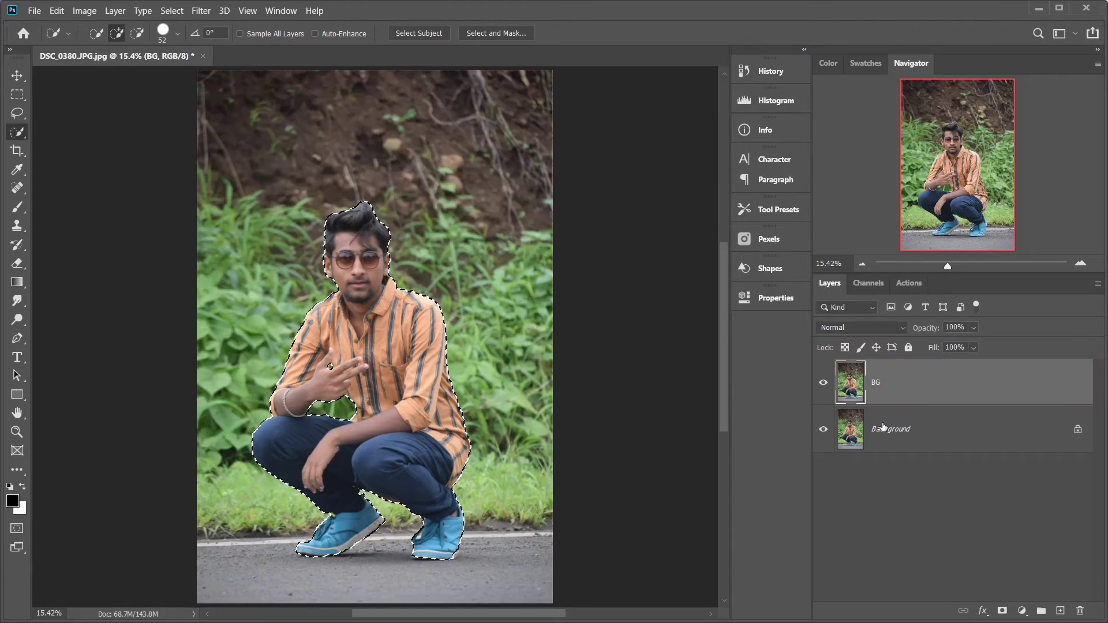
{"action": "key", "text": "ctrl+j"}
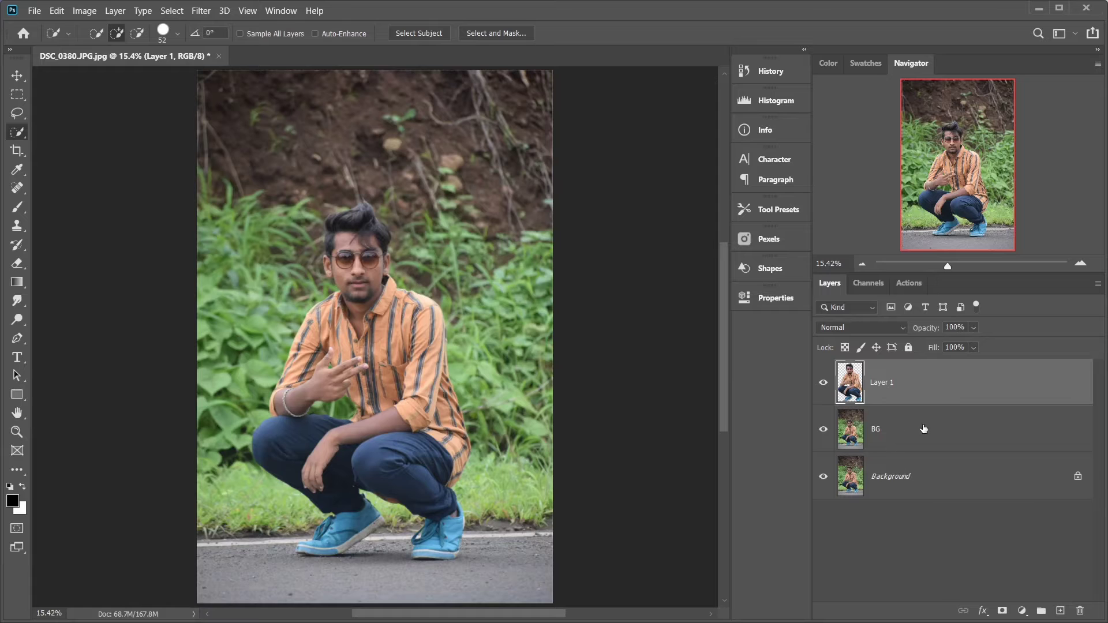
{"action": "key", "text": "ctrl+z"}
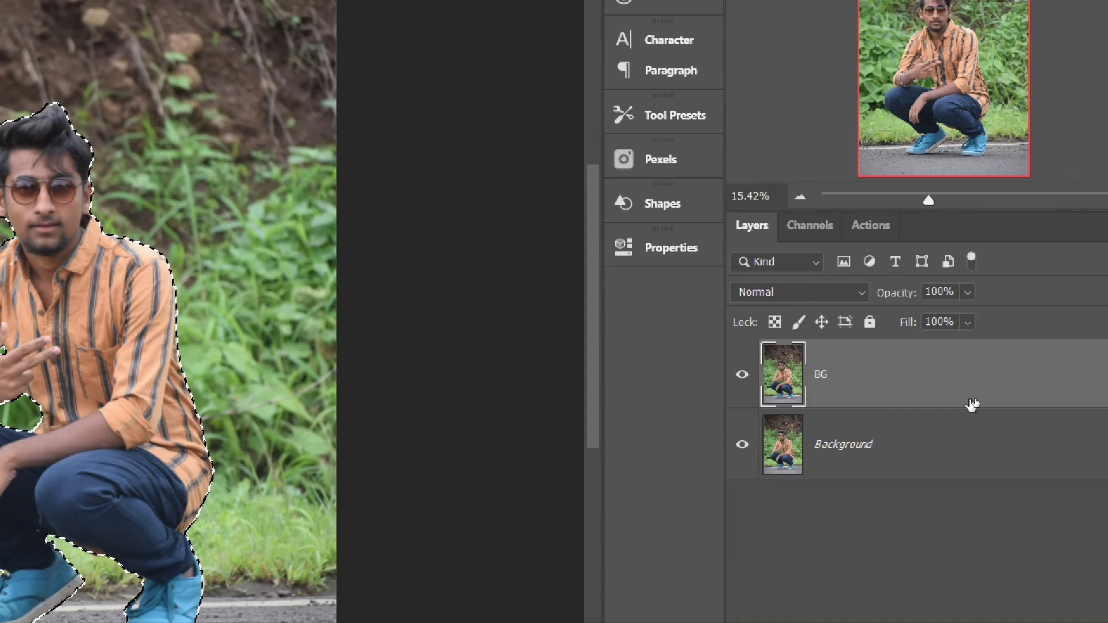
{"action": "key", "text": "ctrl+j"}
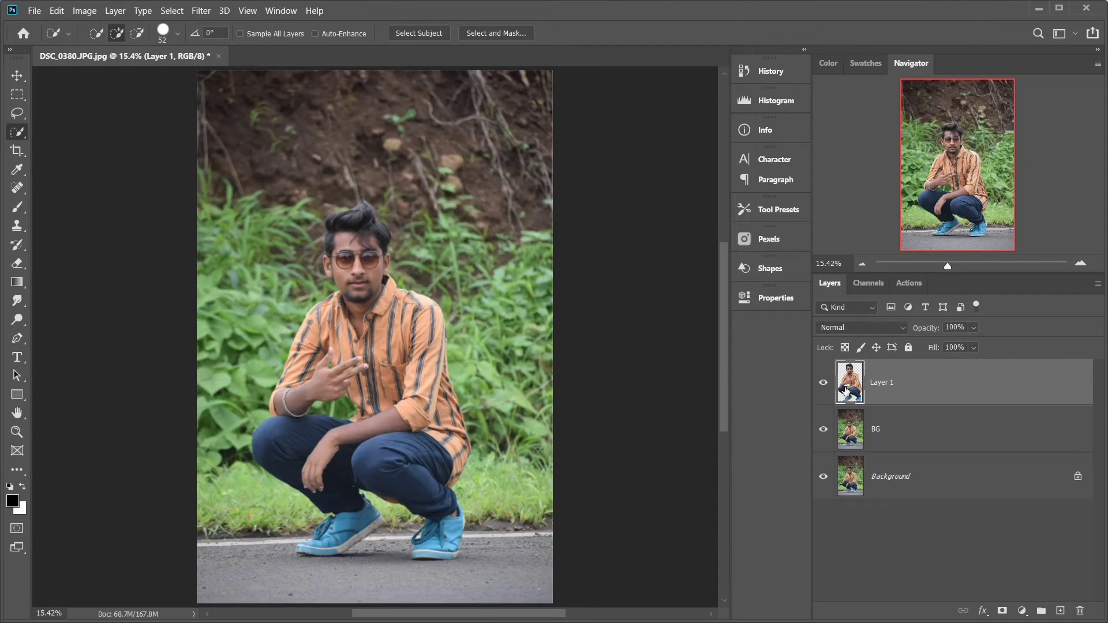
Step: Hide Layer 1, make BG active, and load Layer 1's outline as a selection
{"action": "left_click", "coordinate": [823, 383]}
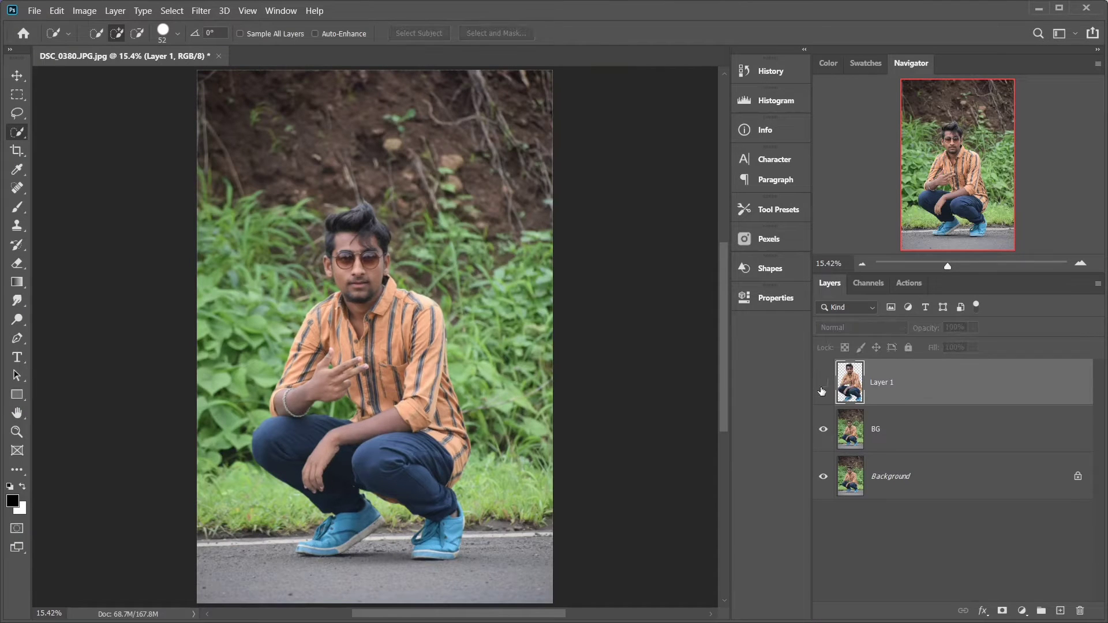
{"action": "left_click", "coordinate": [845, 428]}
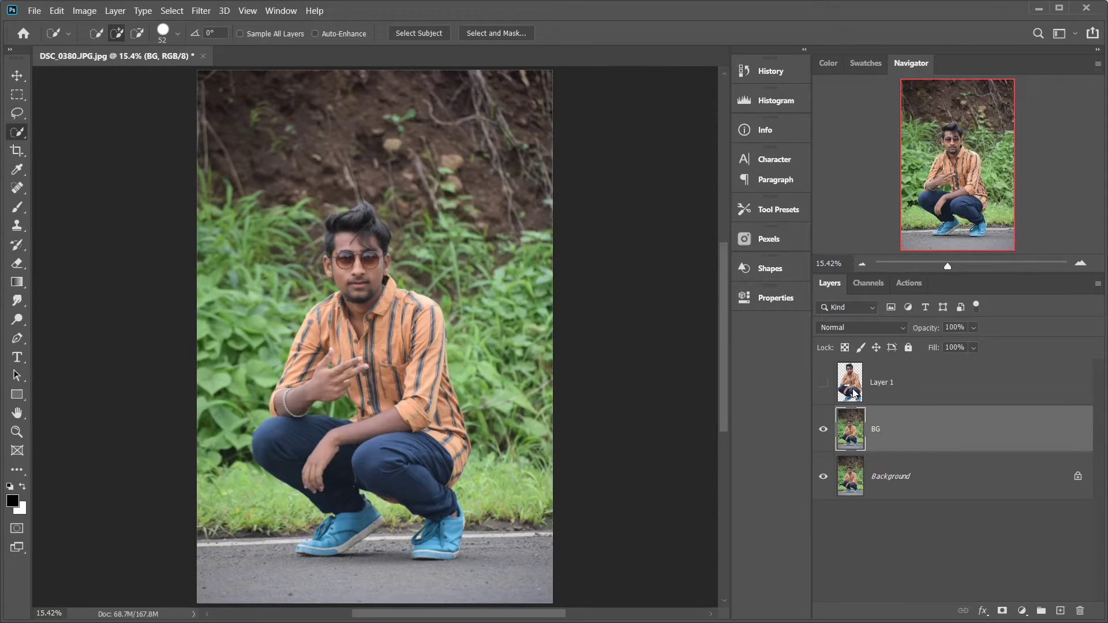
{"action": "left_click", "coordinate": [853, 394], "text": "ctrl"}
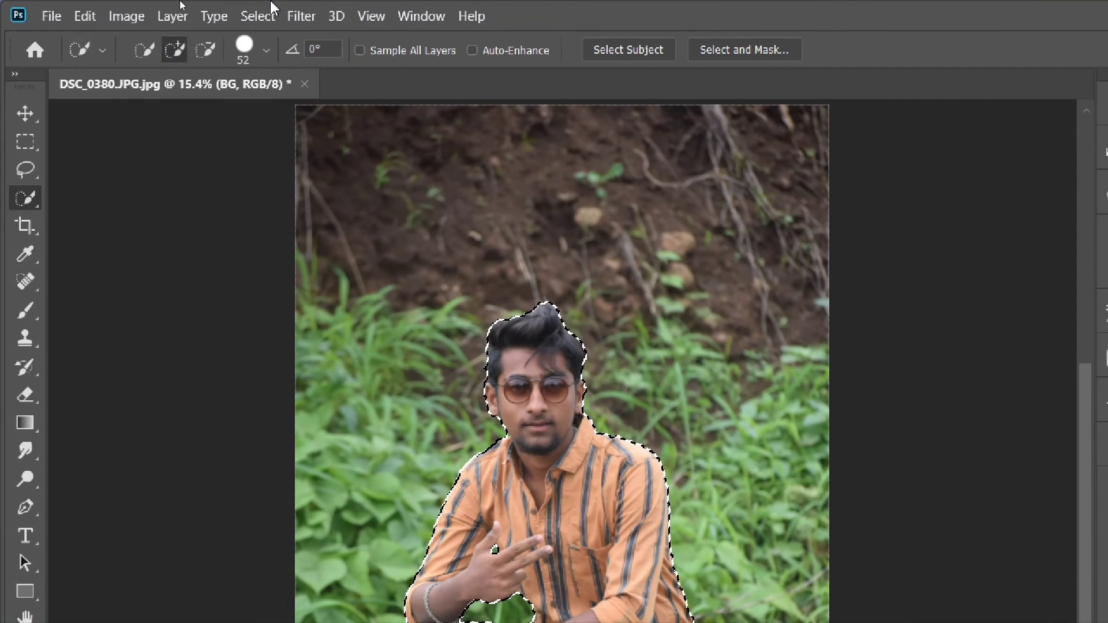
Step: Expand the man's selection by 70 pixels with Select > Modify > Expand
{"action": "left_click", "coordinate": [257, 17]}
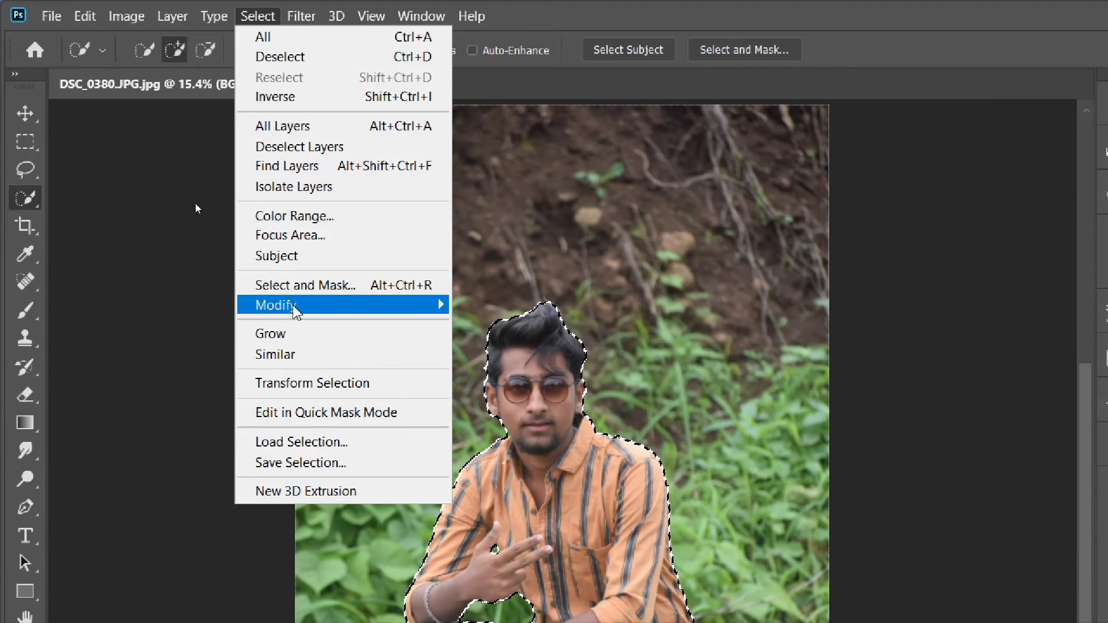
{"action": "mouse_move", "coordinate": [337, 305]}
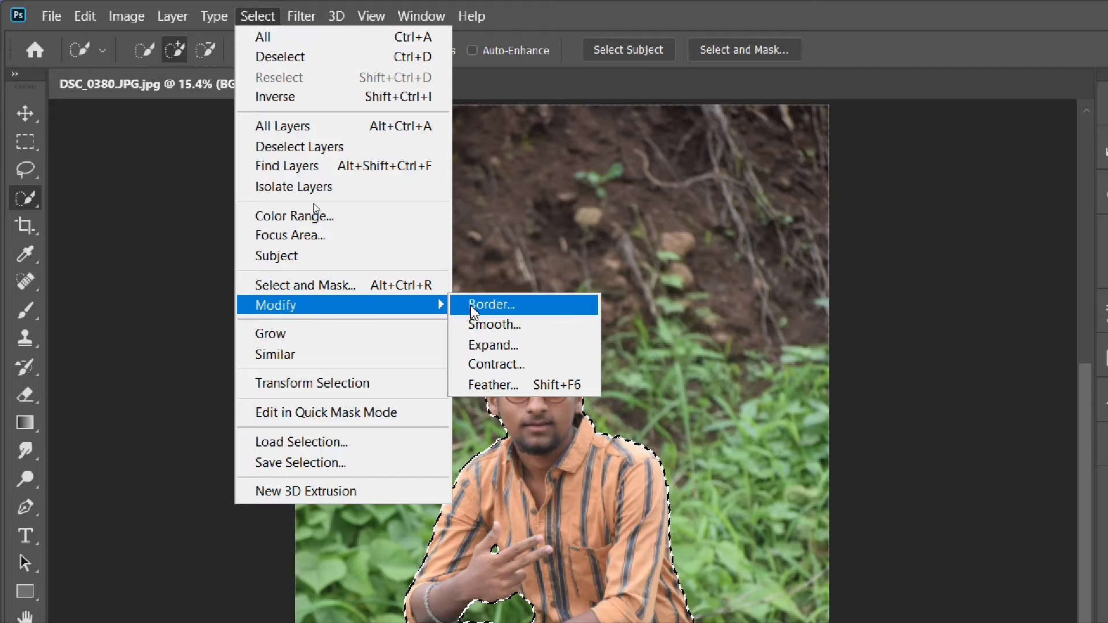
{"action": "left_click", "coordinate": [482, 346]}
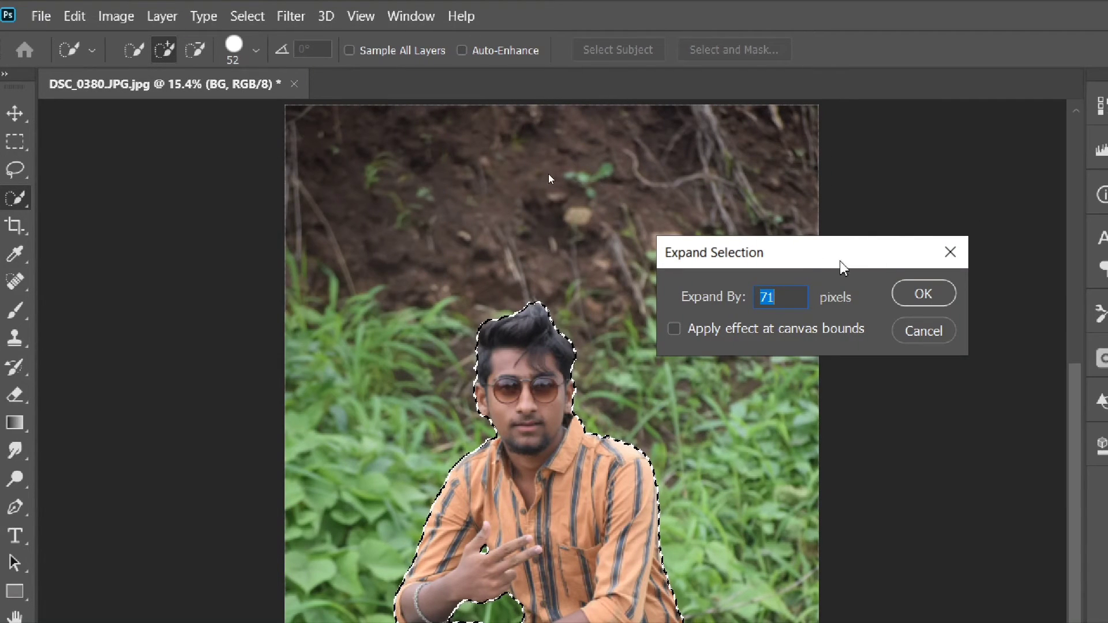
{"action": "left_click_drag", "start_coordinate": [840, 260], "coordinate": [378, 263]}
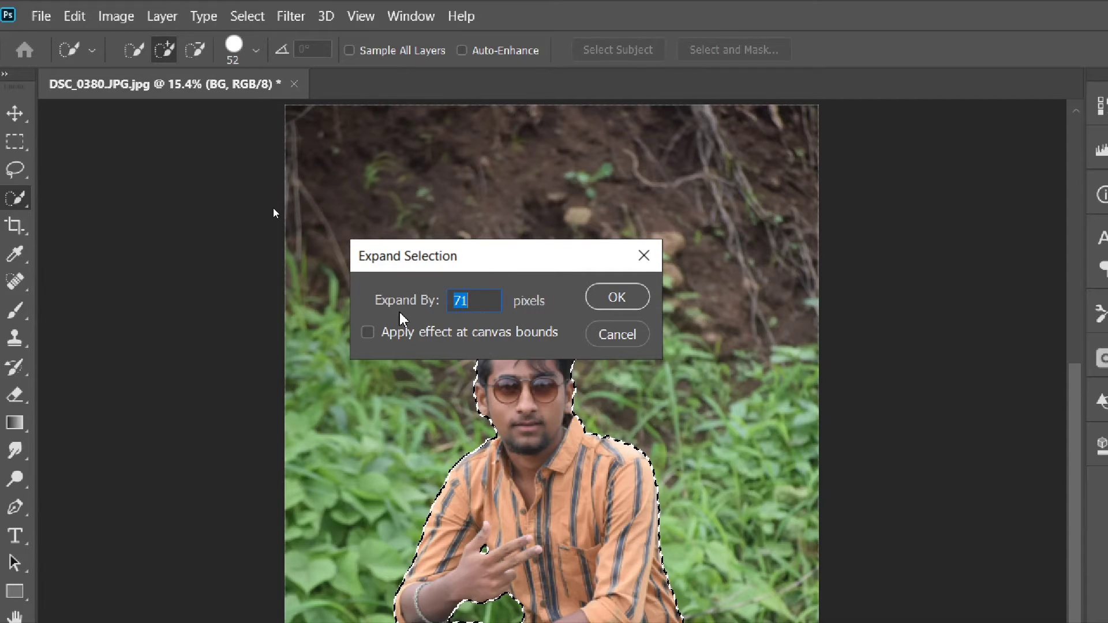
{"action": "left_click_drag", "start_coordinate": [402, 319], "coordinate": [215, 310]}
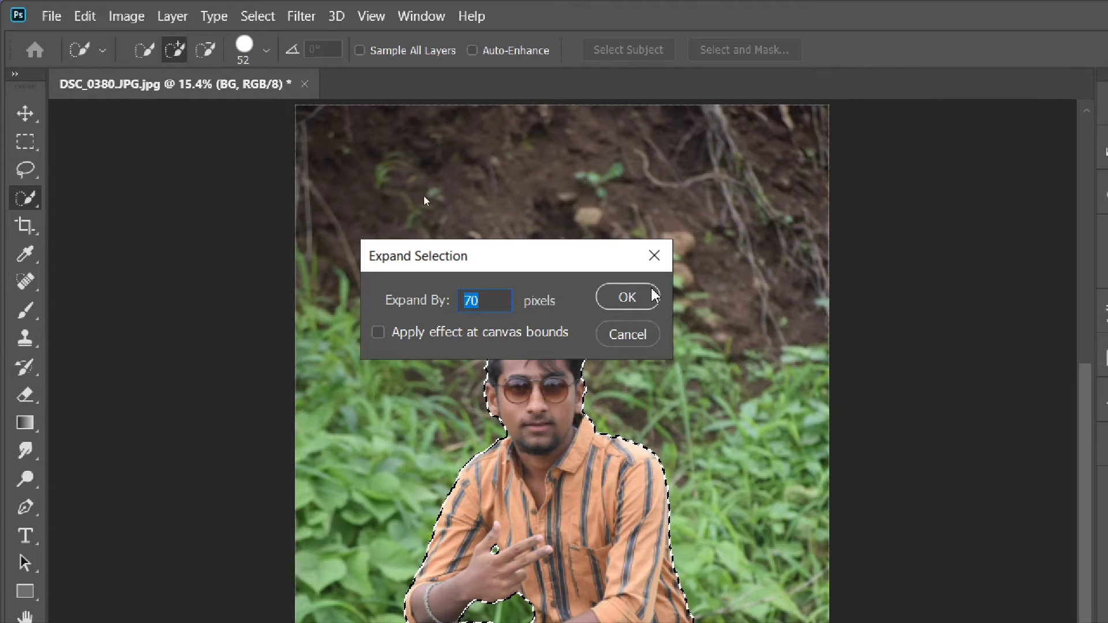
{"action": "left_click", "coordinate": [609, 305]}
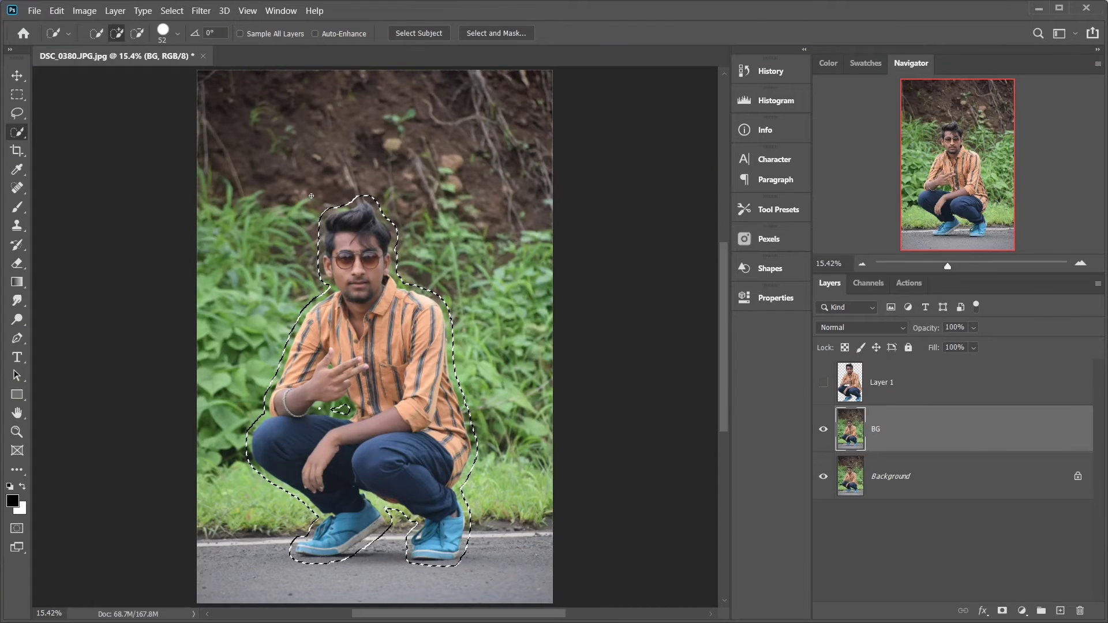
Step: Review the expanded selection zoomed in under Quick Mask, then exit and fit the photo on screen
{"action": "key", "text": "ctrl+d"}
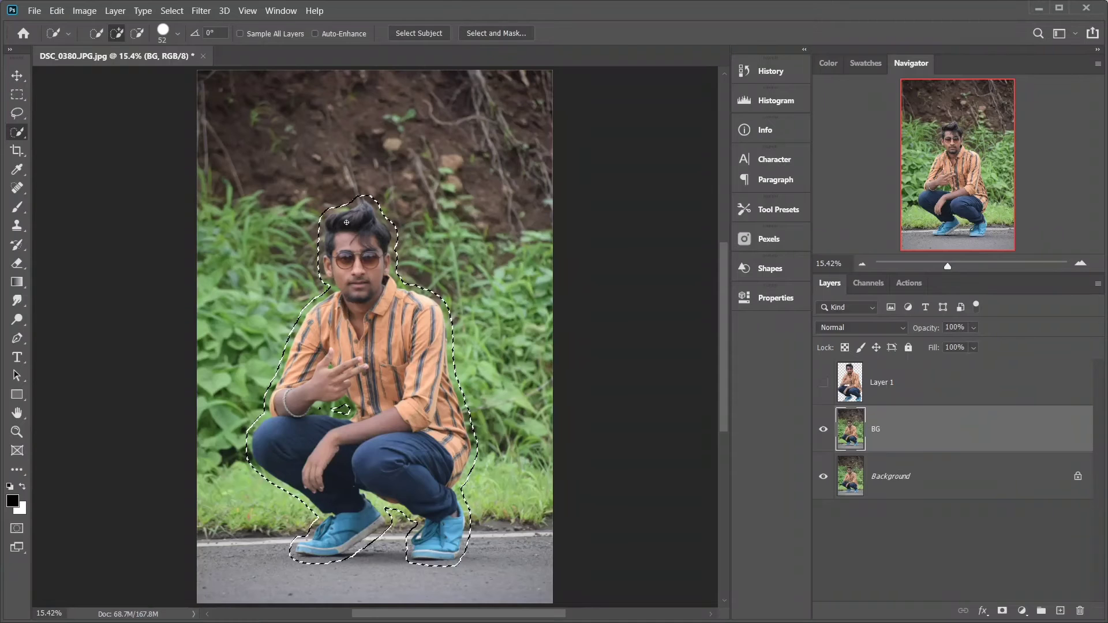
{"action": "key", "text": "q"}
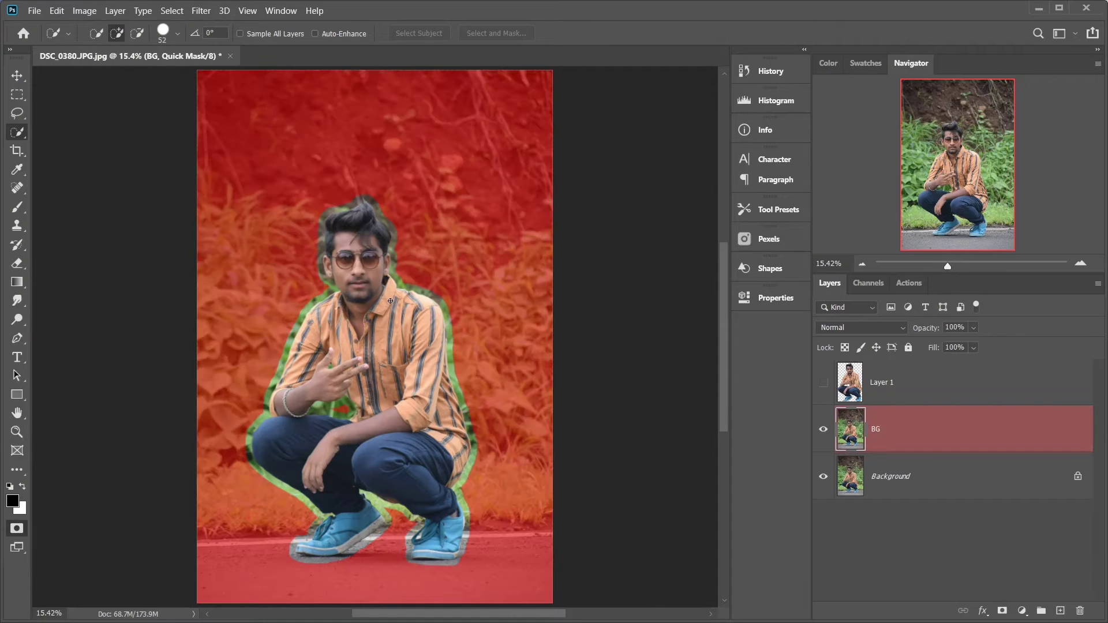
{"action": "scroll", "coordinate": [390, 300], "scroll_direction": "up", "scroll_amount": 3}
{"action": "scroll", "coordinate": [390, 300], "scroll_direction": "up", "scroll_amount": 3}
{"action": "scroll", "coordinate": [390, 301], "scroll_direction": "up", "scroll_amount": 3}
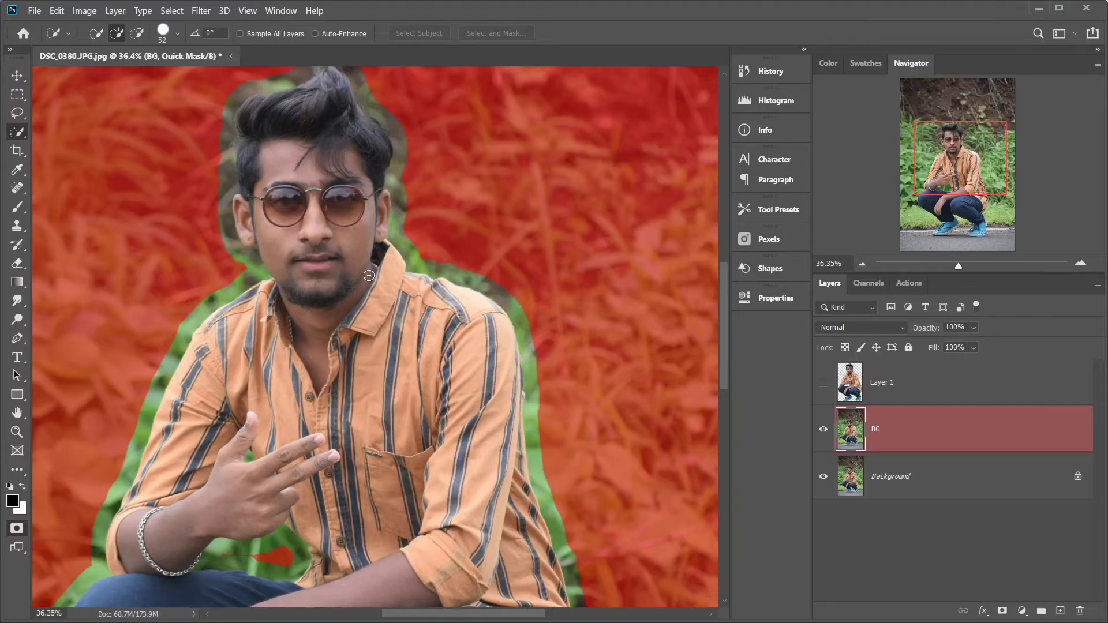
{"action": "key", "text": "q"}
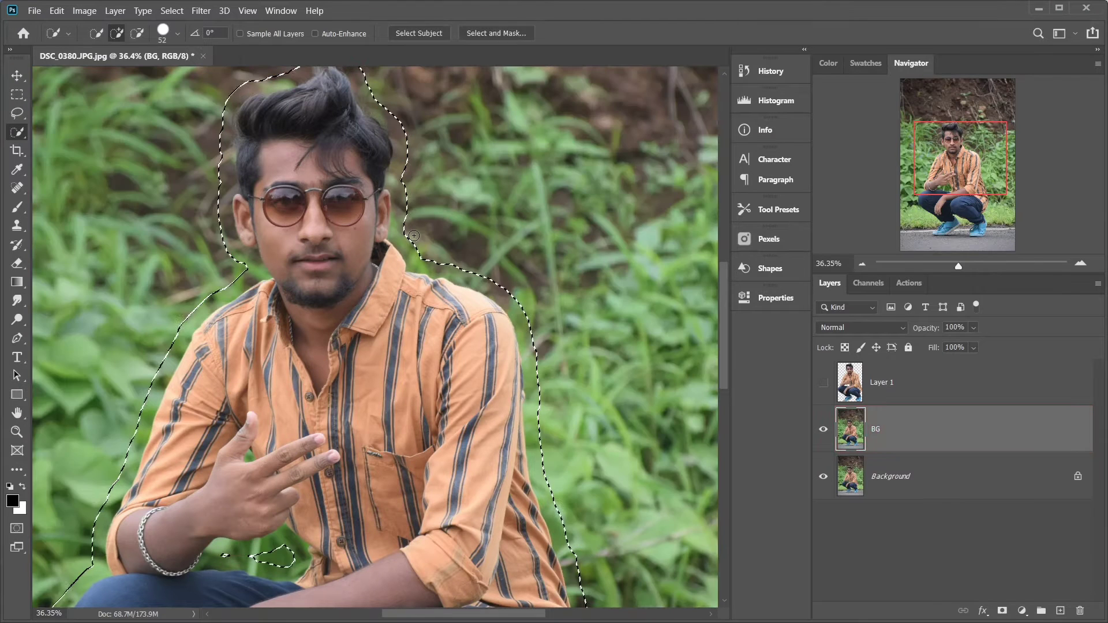
{"action": "key", "text": "ctrl+0"}
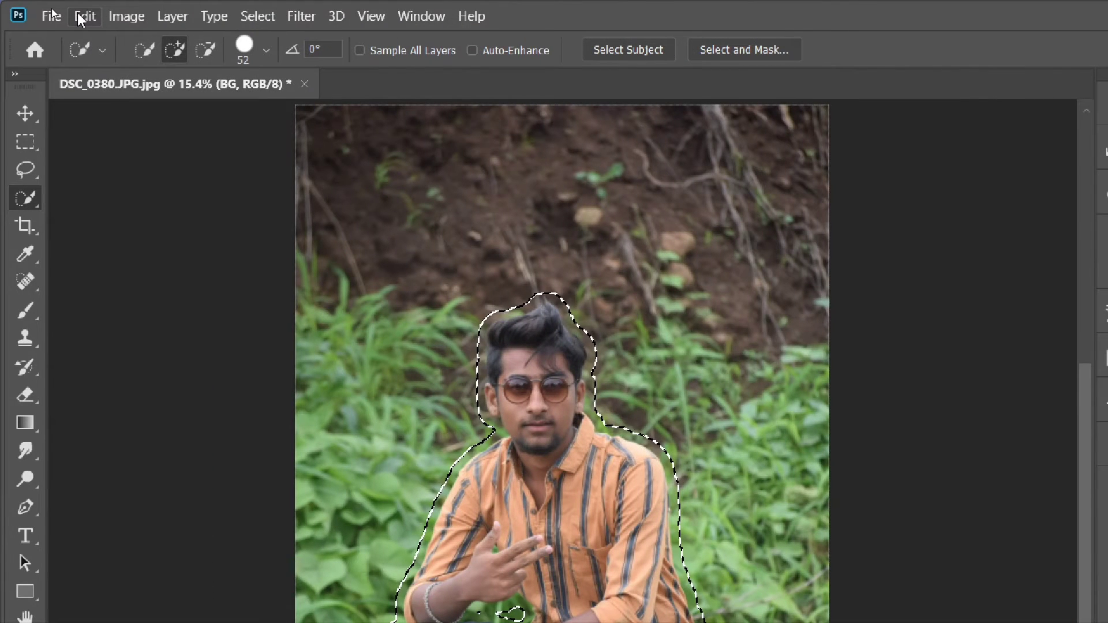
Step: Fill the man's area on BG using Edit > Fill with Content-Aware contents in Normal mode
{"action": "left_click", "coordinate": [80, 19]}
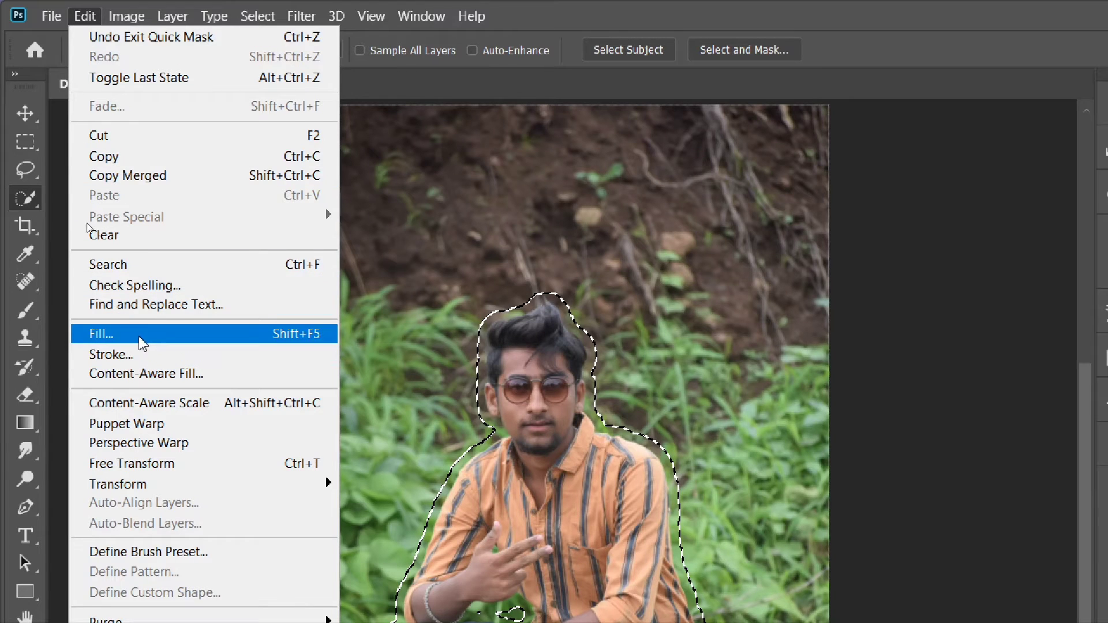
{"action": "left_click", "coordinate": [279, 338]}
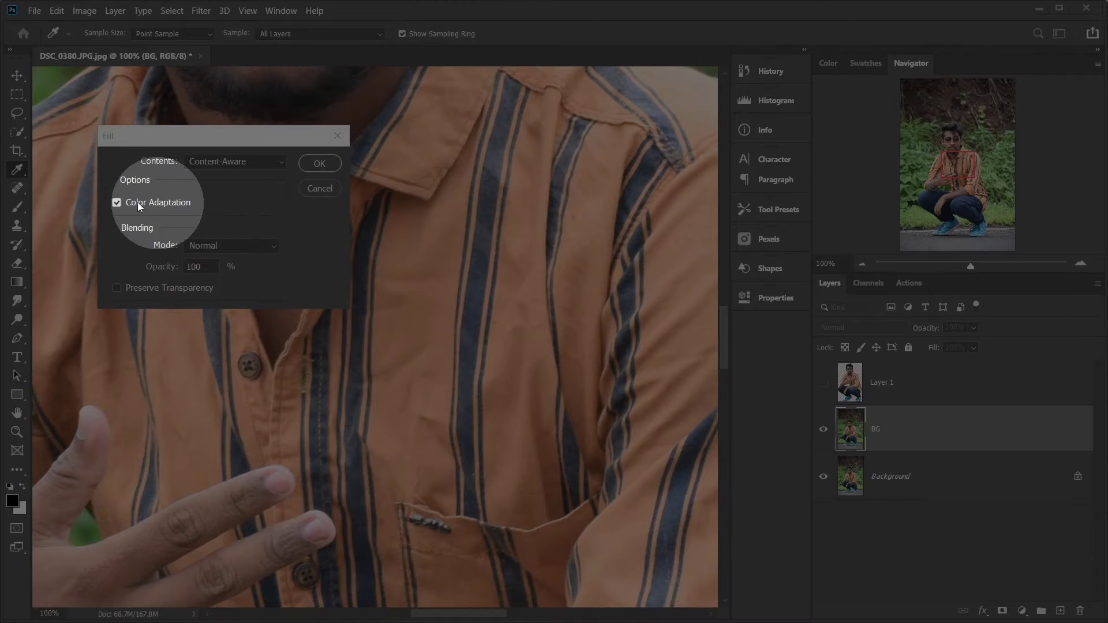
{"action": "left_click", "coordinate": [222, 166]}
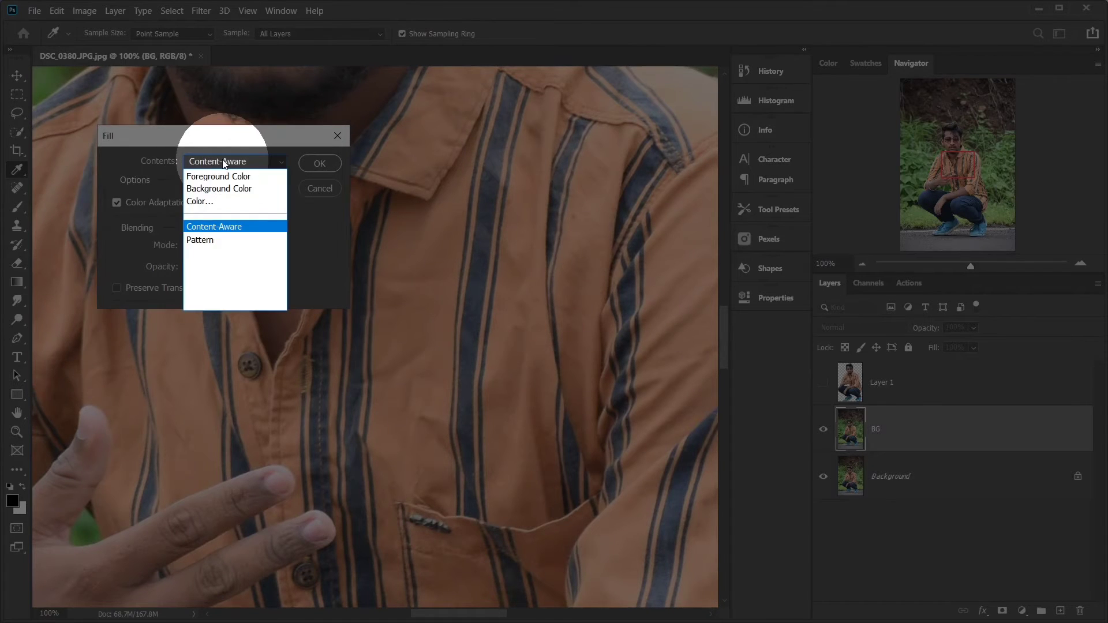
{"action": "left_click", "coordinate": [222, 227]}
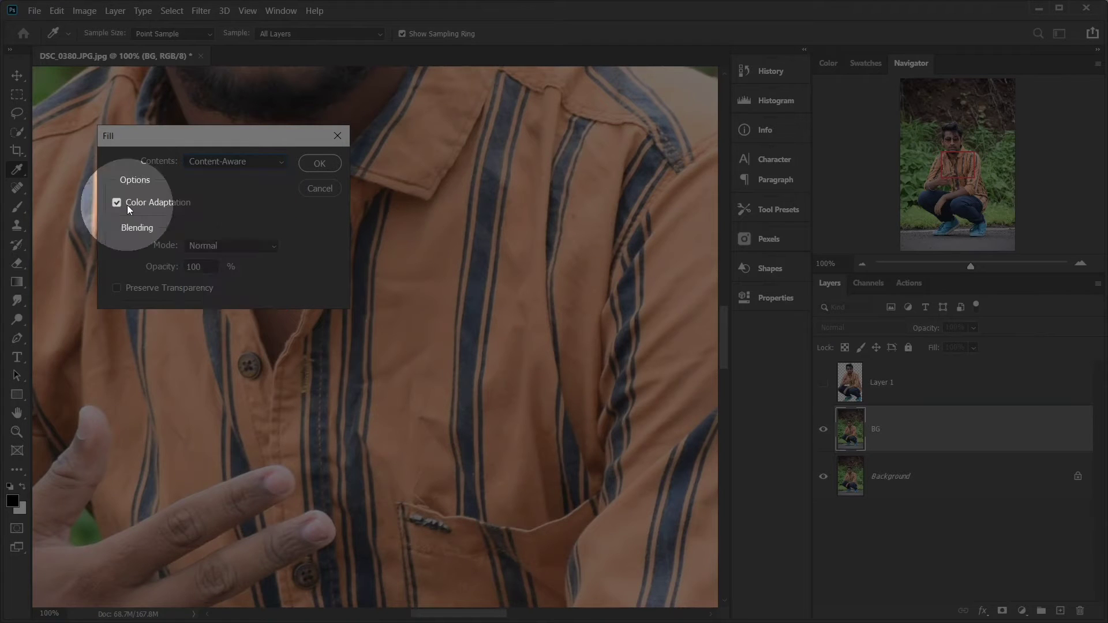
{"action": "left_click", "coordinate": [227, 247]}
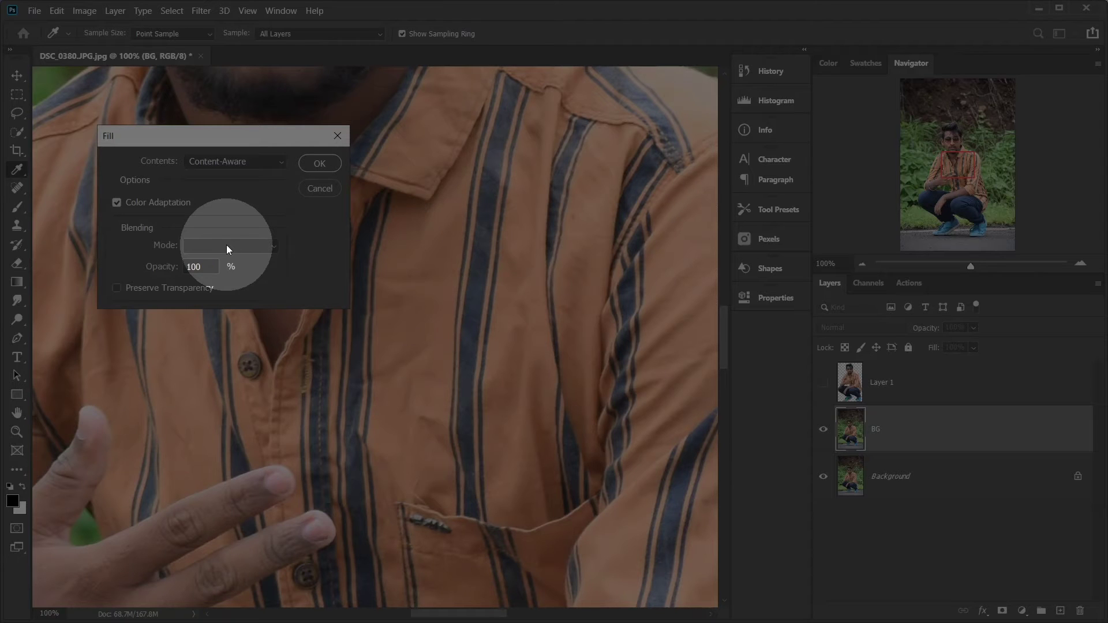
{"action": "left_click", "coordinate": [319, 165]}
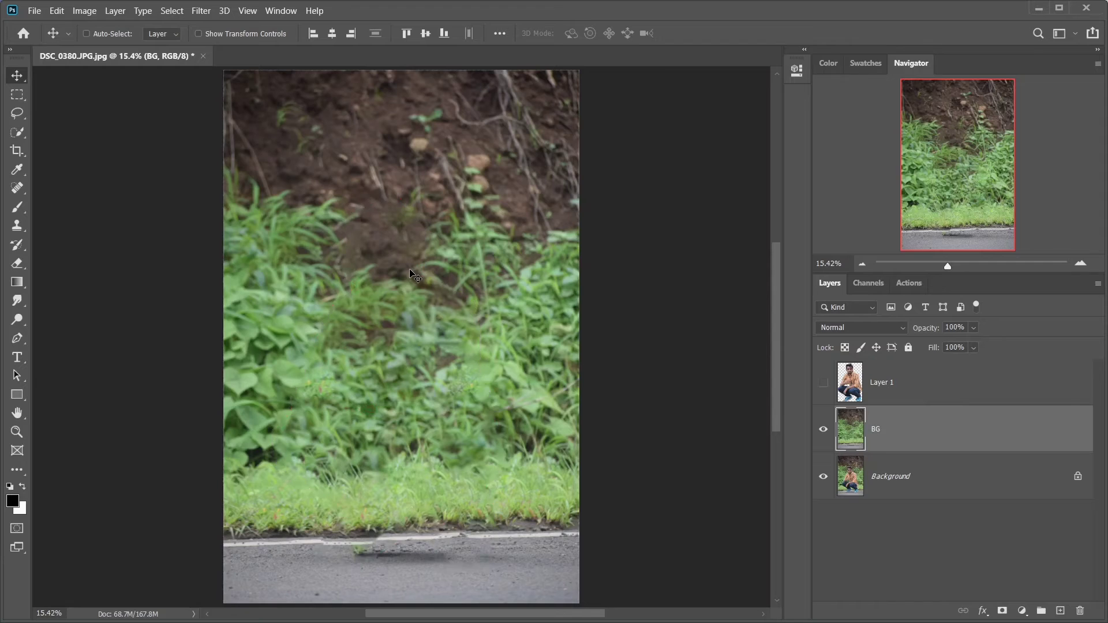
Step: Preview the selection as a mask, deselect it, and briefly check the cut-out man layer
{"action": "key", "text": "q"}
{"action": "key", "text": "q"}
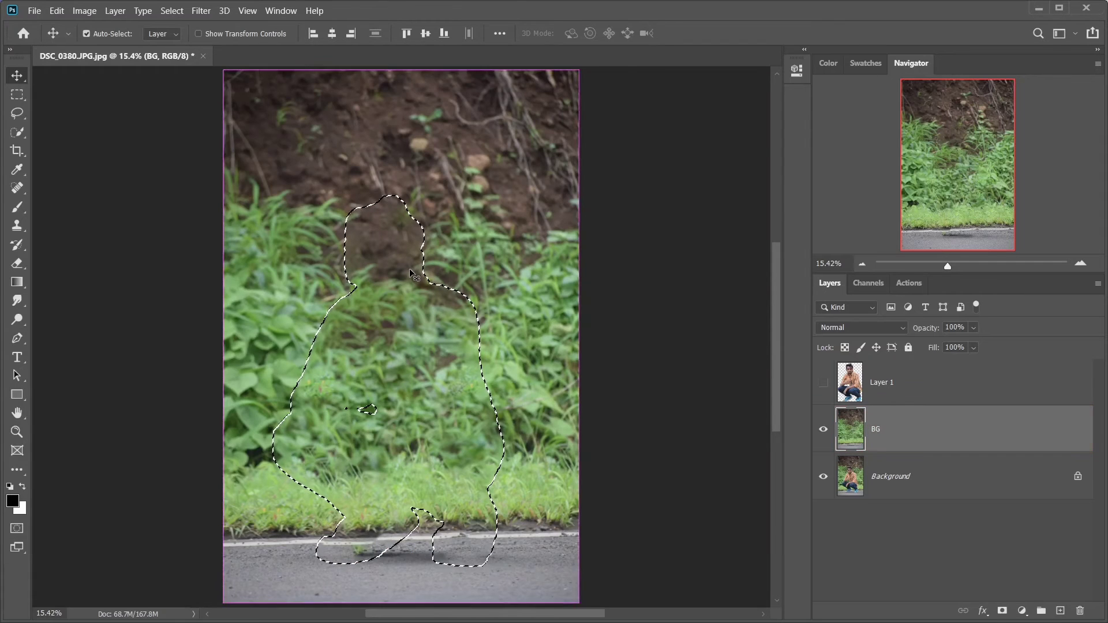
{"action": "key", "text": "ctrl+d"}
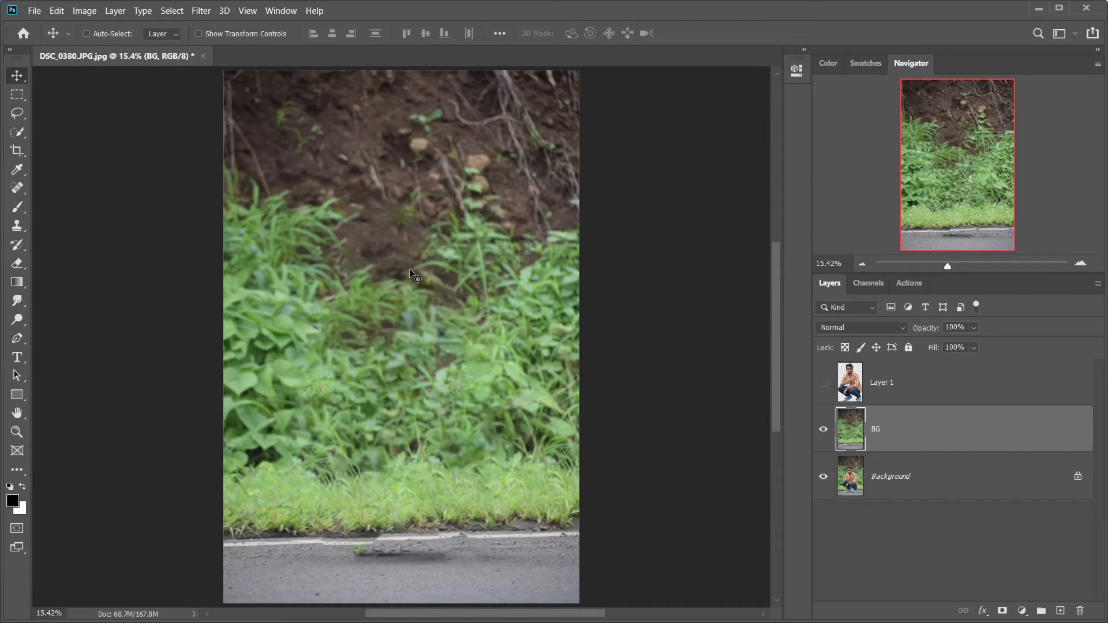
{"action": "left_click", "coordinate": [823, 385]}
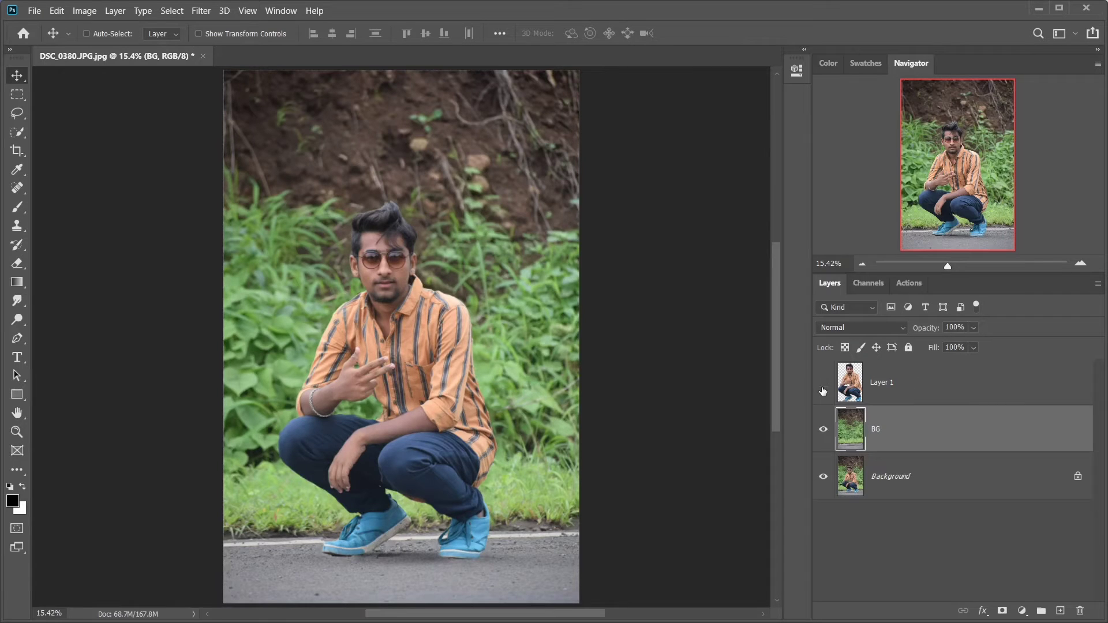
{"action": "left_click", "coordinate": [823, 390]}
Step: Rename Layer 1 to Subject, leave it hidden, and make BG the active layer
{"action": "left_click", "coordinate": [885, 392]}
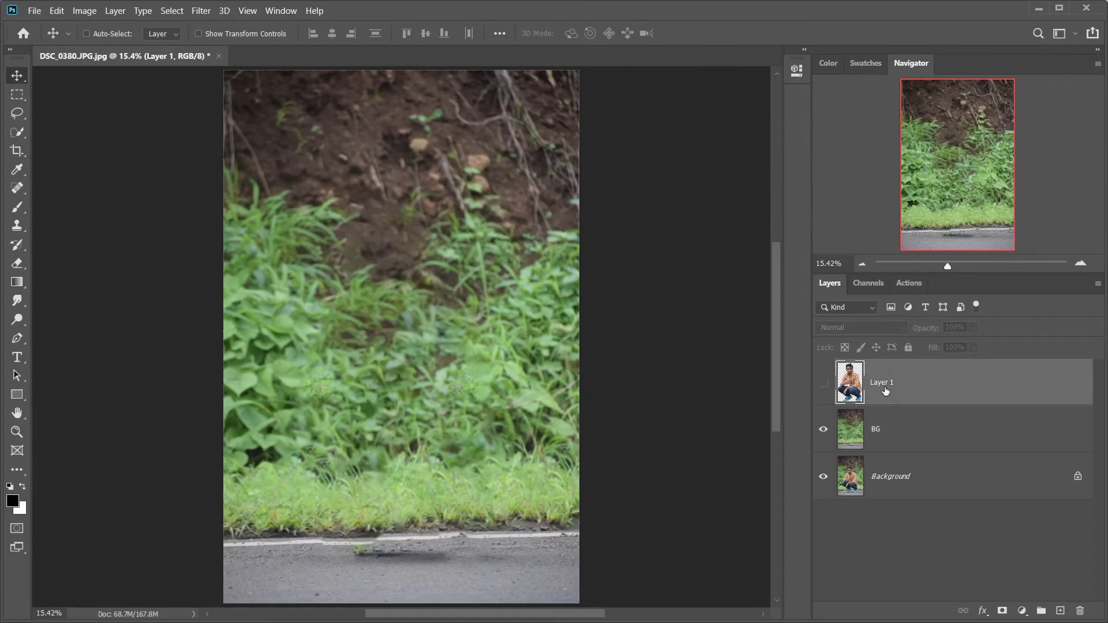
{"action": "double_click", "coordinate": [883, 384]}
{"action": "type", "text": "Sub"}
{"action": "type", "text": "ject"}
{"action": "key", "text": "Return"}
{"action": "left_click", "coordinate": [823, 384]}
{"action": "left_click", "coordinate": [823, 383]}
{"action": "left_click", "coordinate": [823, 387]}
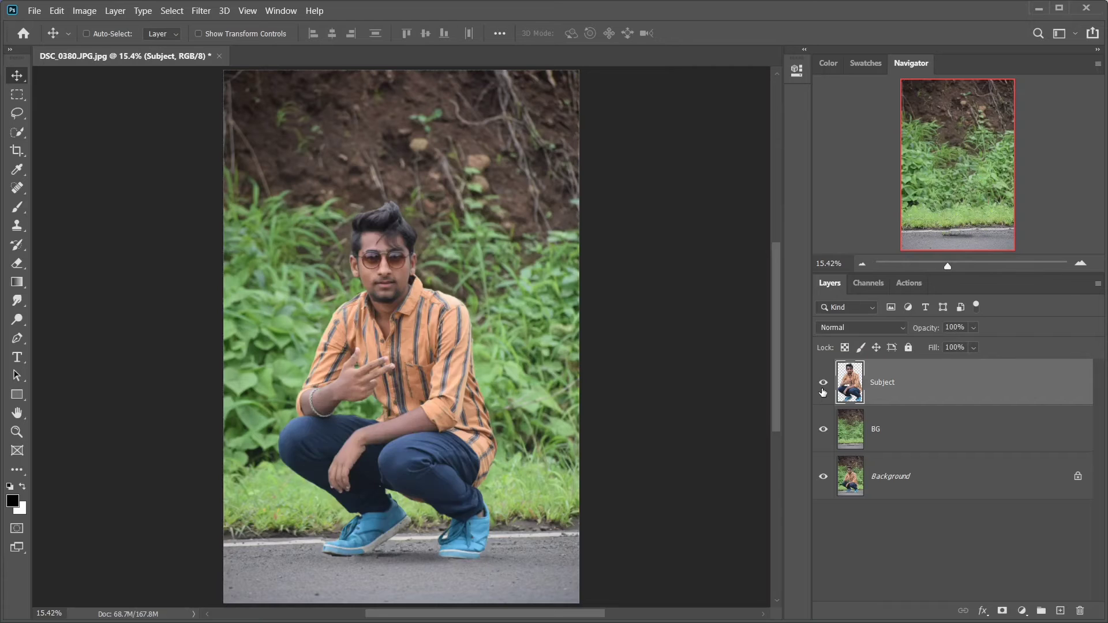
{"action": "left_click", "coordinate": [904, 440]}
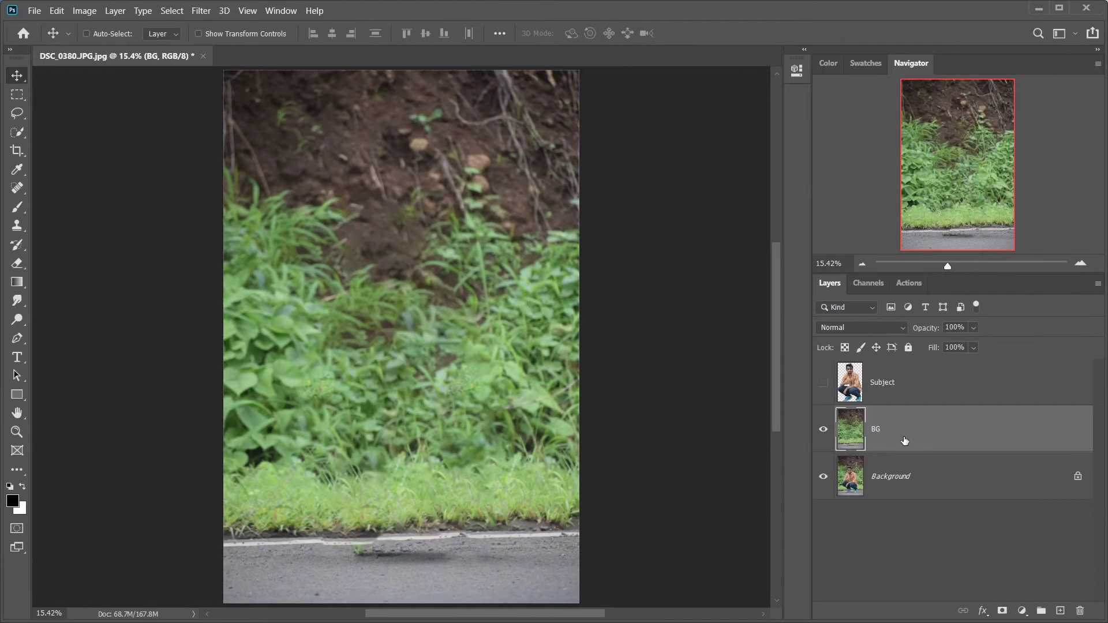
Step: Convert the BG layer into a smart object via its layer menu
{"action": "right_click", "coordinate": [904, 440]}
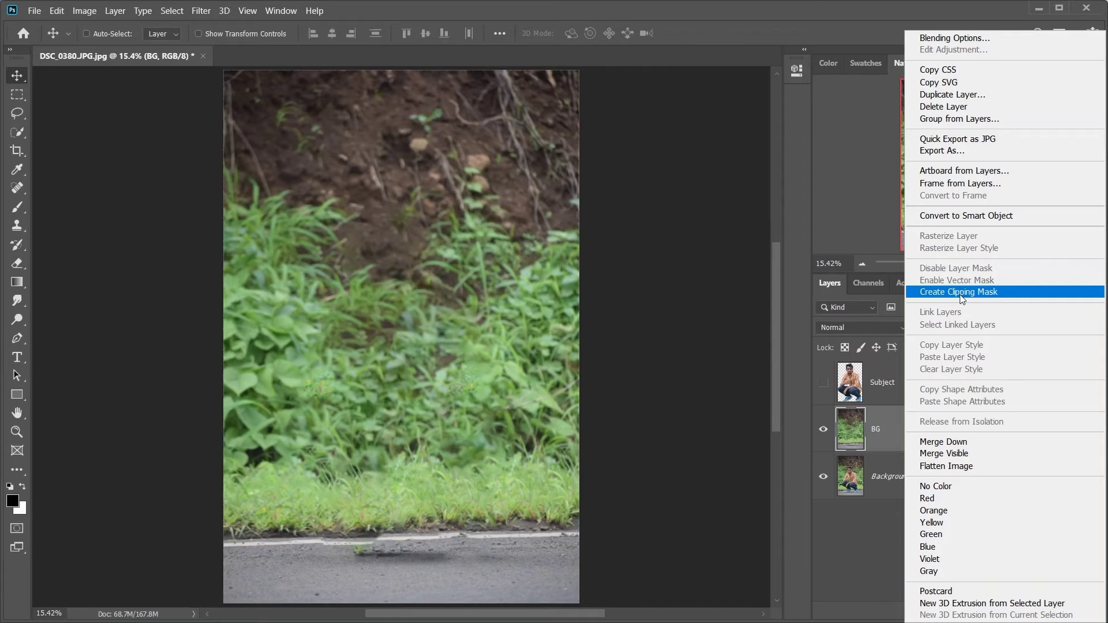
{"action": "left_click", "coordinate": [975, 217]}
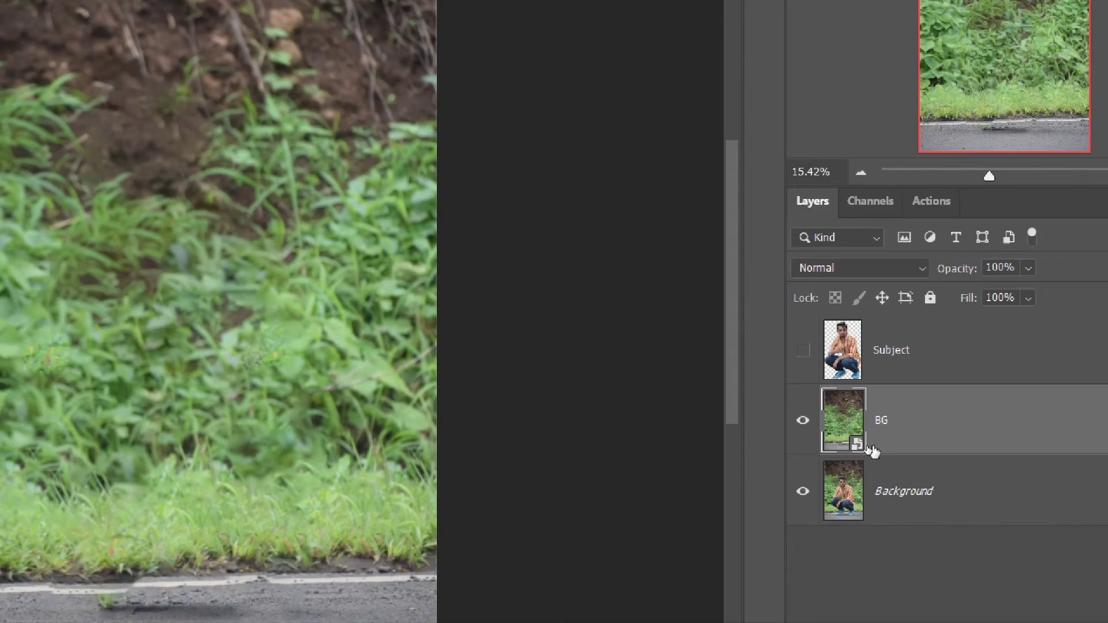
{"action": "key", "text": "ctrl+z"}
{"action": "key", "text": "ctrl+shift+z"}
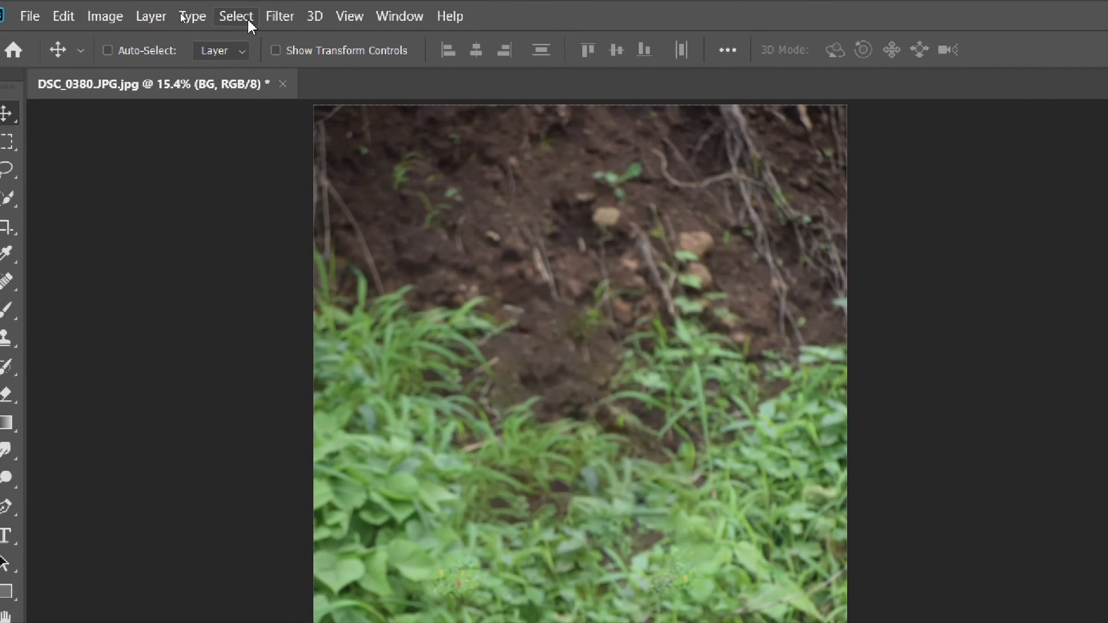
Step: Start a Blur Gallery Tilt-Shift on BG and move its focus pin down toward the road
{"action": "left_click", "coordinate": [282, 19]}
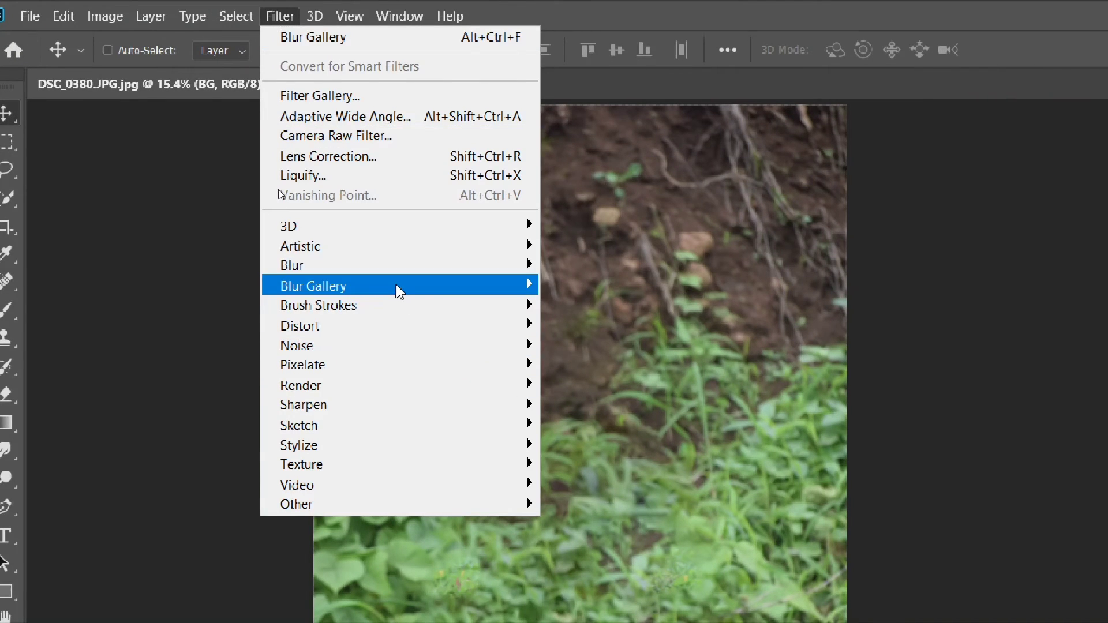
{"action": "mouse_move", "coordinate": [313, 285]}
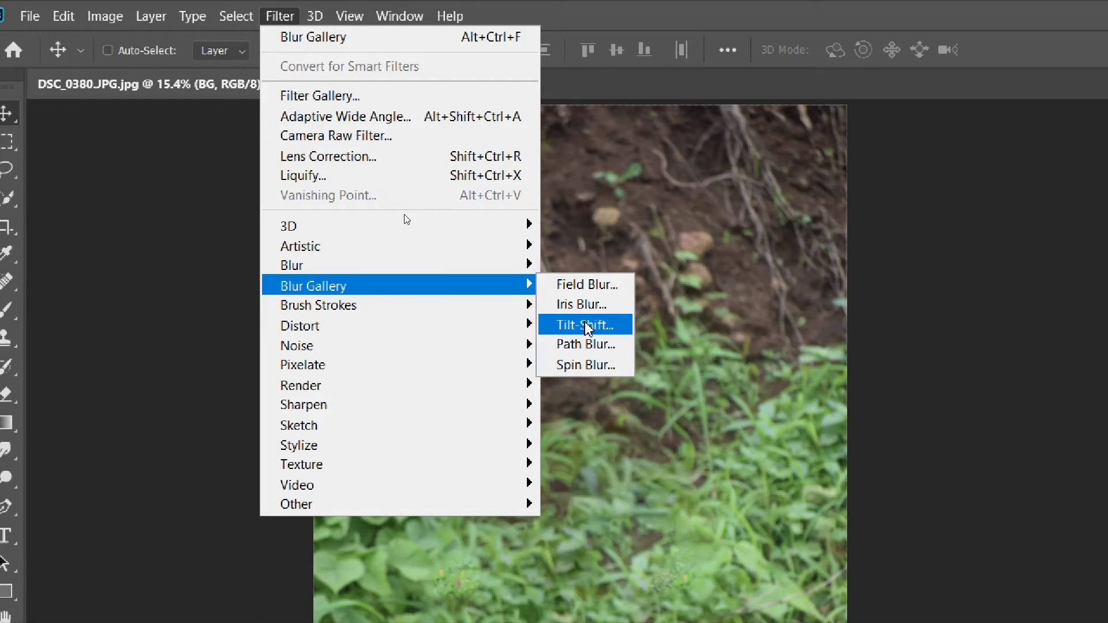
{"action": "left_click", "coordinate": [588, 327]}
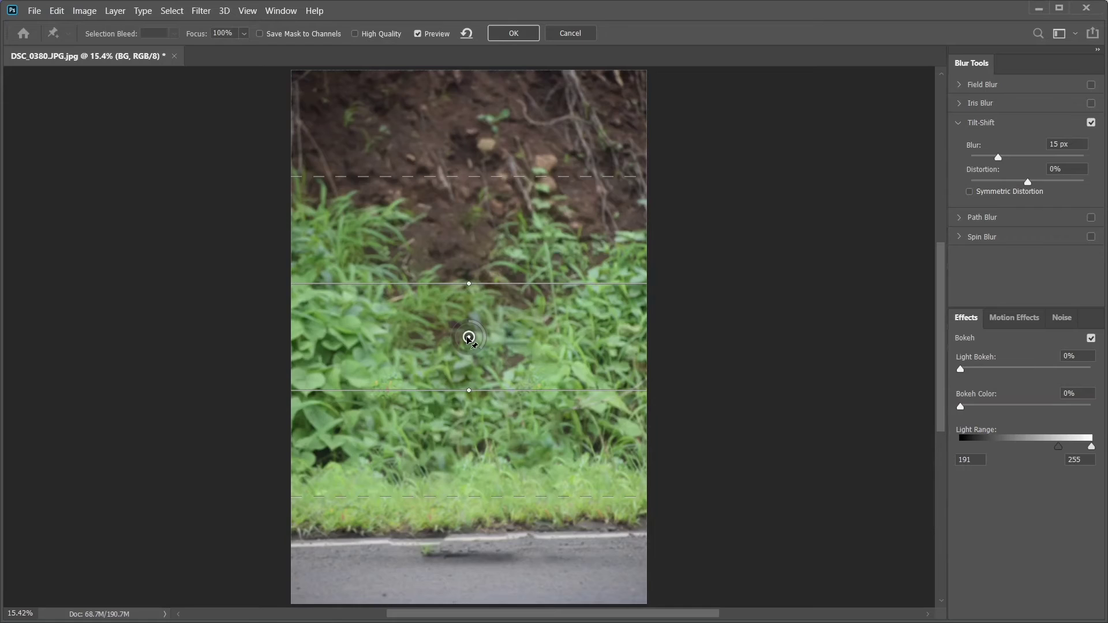
{"action": "mouse_move", "coordinate": [468, 338]}
{"action": "left_mouse_down"}
{"action": "mouse_move", "coordinate": [475, 616]}
{"action": "mouse_move", "coordinate": [472, 565]}
{"action": "left_mouse_up"}
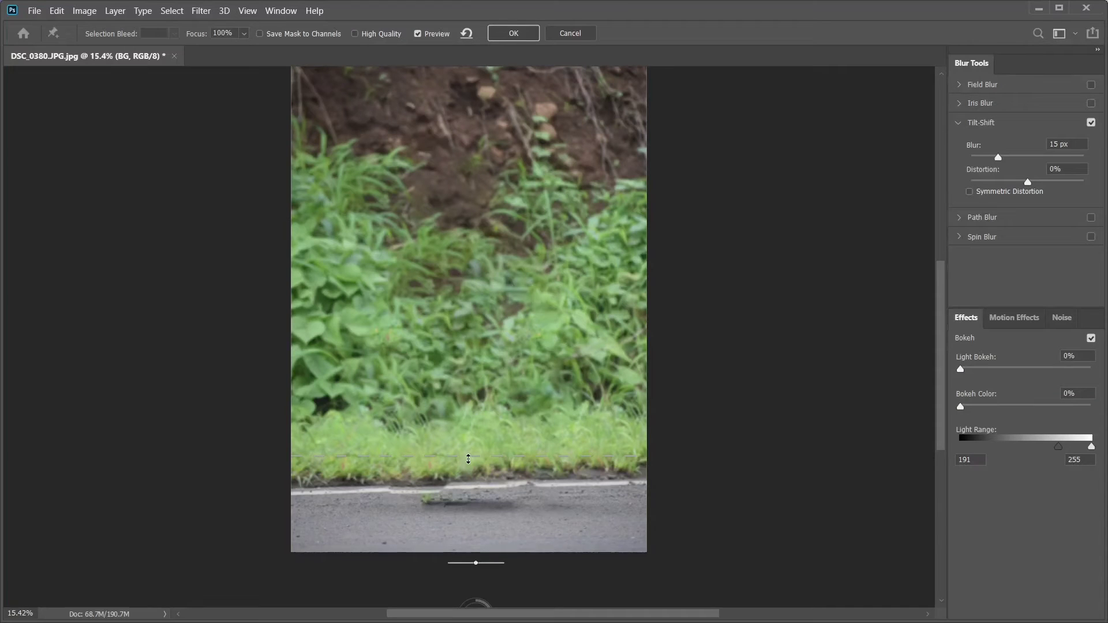
{"action": "left_click_drag", "start_coordinate": [468, 459], "coordinate": [471, 323]}
{"action": "key", "text": "ctrl+0"}
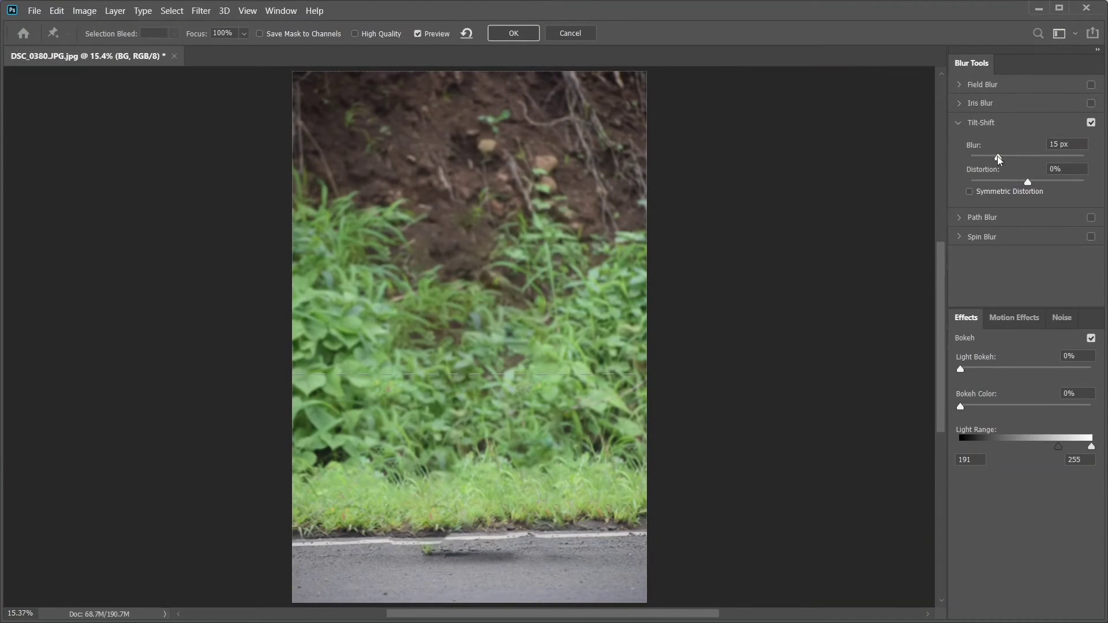
Step: Set the tilt-shift blur strength to 90 px, comparing with the preview toggled
{"action": "left_click_drag", "start_coordinate": [998, 157], "coordinate": [1025, 162]}
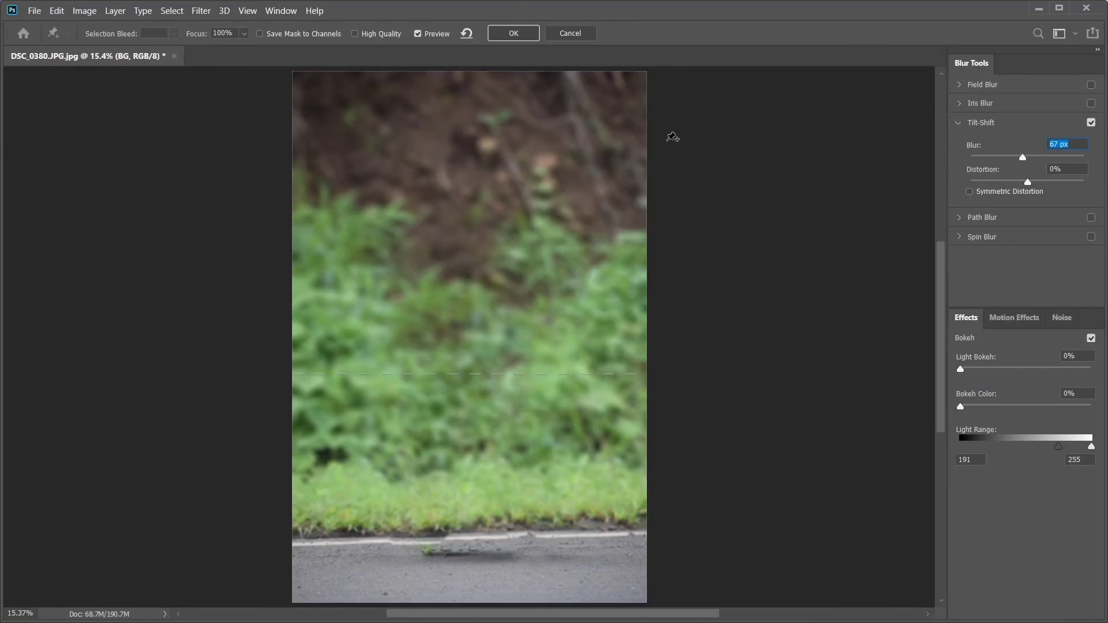
{"action": "left_click", "coordinate": [1091, 123]}
{"action": "left_click", "coordinate": [1091, 123]}
{"action": "left_click", "coordinate": [1092, 123]}
{"action": "left_click", "coordinate": [1067, 145]}
{"action": "type", "text": "90"}
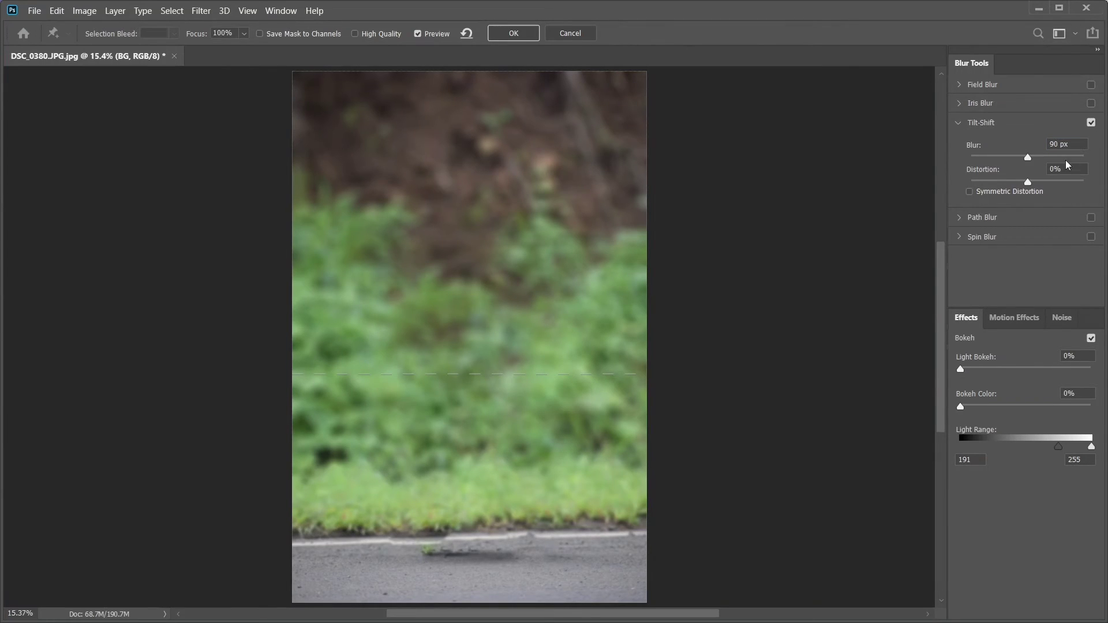
{"action": "left_click", "coordinate": [1092, 123]}
{"action": "left_click", "coordinate": [1091, 123]}
Step: Commit the tilt-shift blur and make the sharp Subject layer visible over BG
{"action": "left_click", "coordinate": [524, 37]}
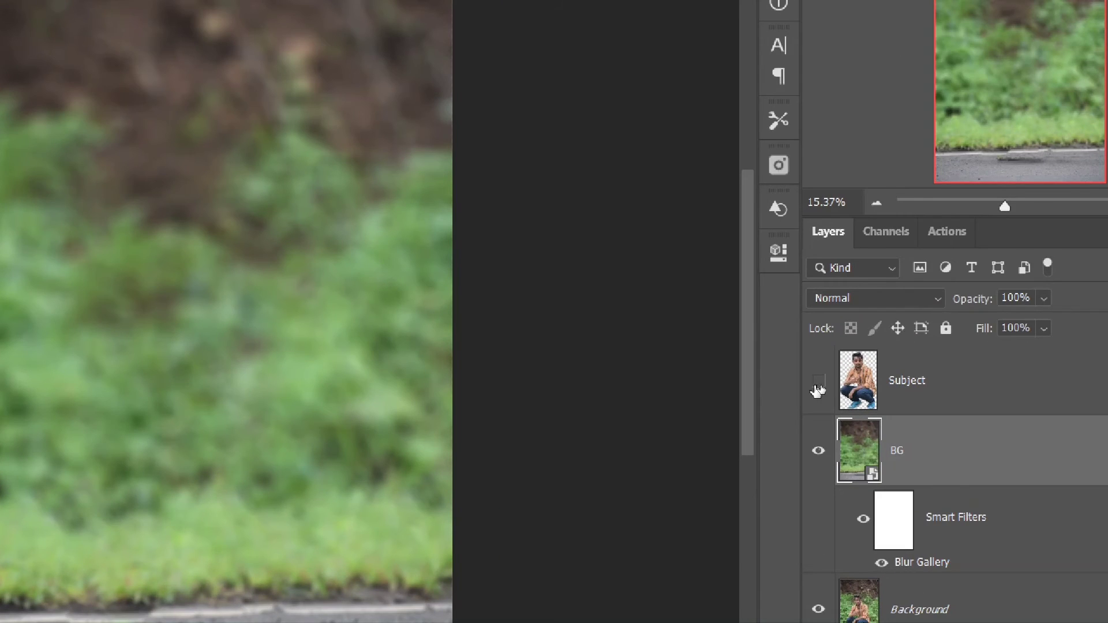
{"action": "left_click", "coordinate": [818, 385]}
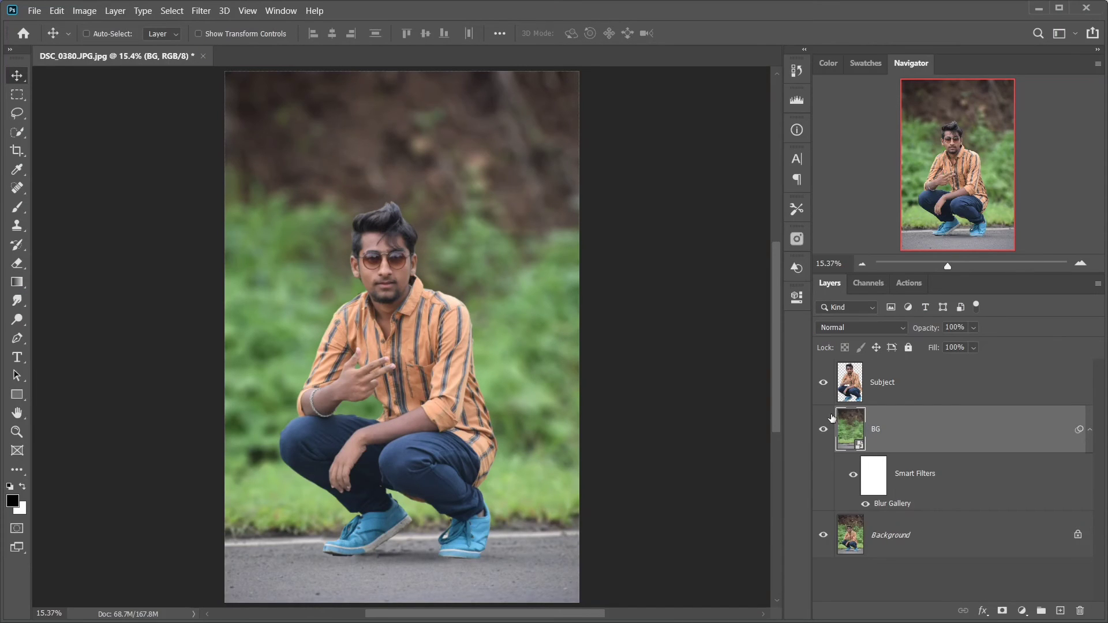
{"action": "left_click", "coordinate": [822, 432]}
{"action": "left_click", "coordinate": [822, 432]}
{"action": "scroll", "coordinate": [461, 528], "scroll_direction": "up", "scroll_amount": 1}
{"action": "scroll", "coordinate": [462, 528], "scroll_direction": "up", "scroll_amount": 1}
{"action": "scroll", "coordinate": [462, 528], "scroll_direction": "up", "scroll_amount": 1}
{"action": "scroll", "coordinate": [462, 528], "scroll_direction": "up", "scroll_amount": 1}
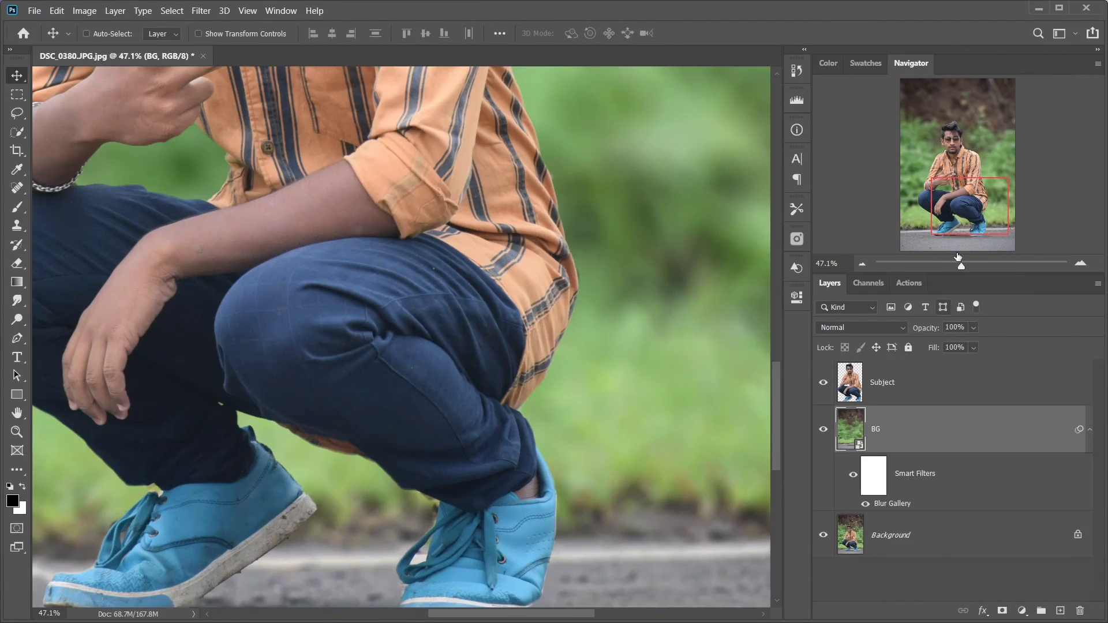
{"action": "mouse_move", "coordinate": [960, 222]}
{"action": "left_mouse_down"}
{"action": "mouse_move", "coordinate": [958, 264]}
{"action": "mouse_move", "coordinate": [954, 35]}
{"action": "mouse_move", "coordinate": [963, 242]}
{"action": "left_mouse_up"}
{"action": "left_click", "coordinate": [824, 430]}
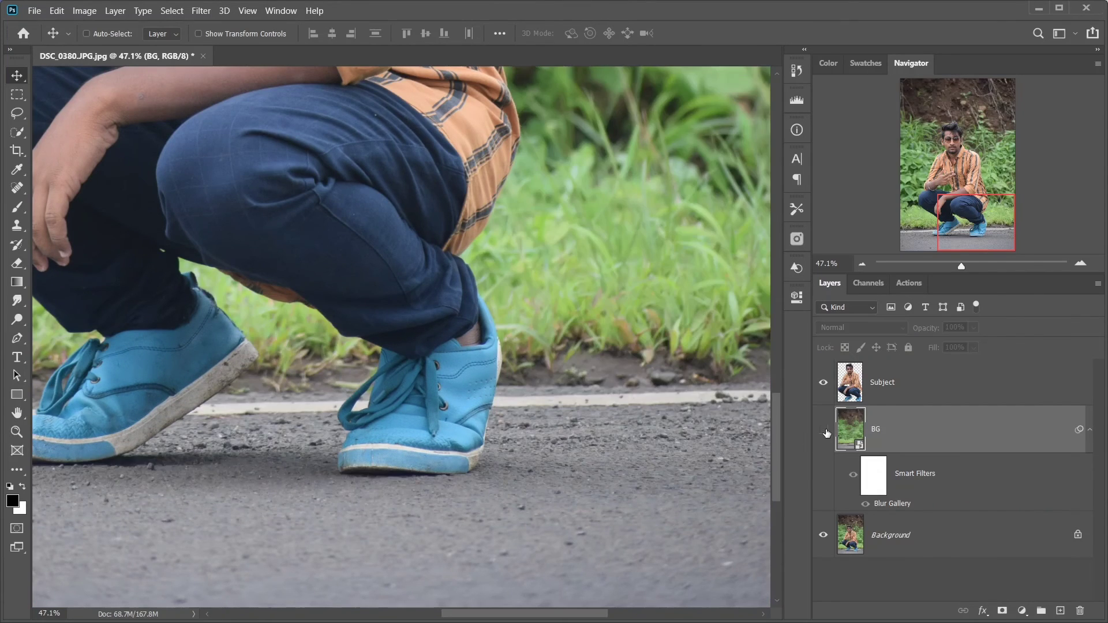
{"action": "mouse_move", "coordinate": [966, 215]}
{"action": "left_mouse_down"}
{"action": "mouse_move", "coordinate": [982, 105]}
{"action": "mouse_move", "coordinate": [982, 220]}
{"action": "left_mouse_up"}
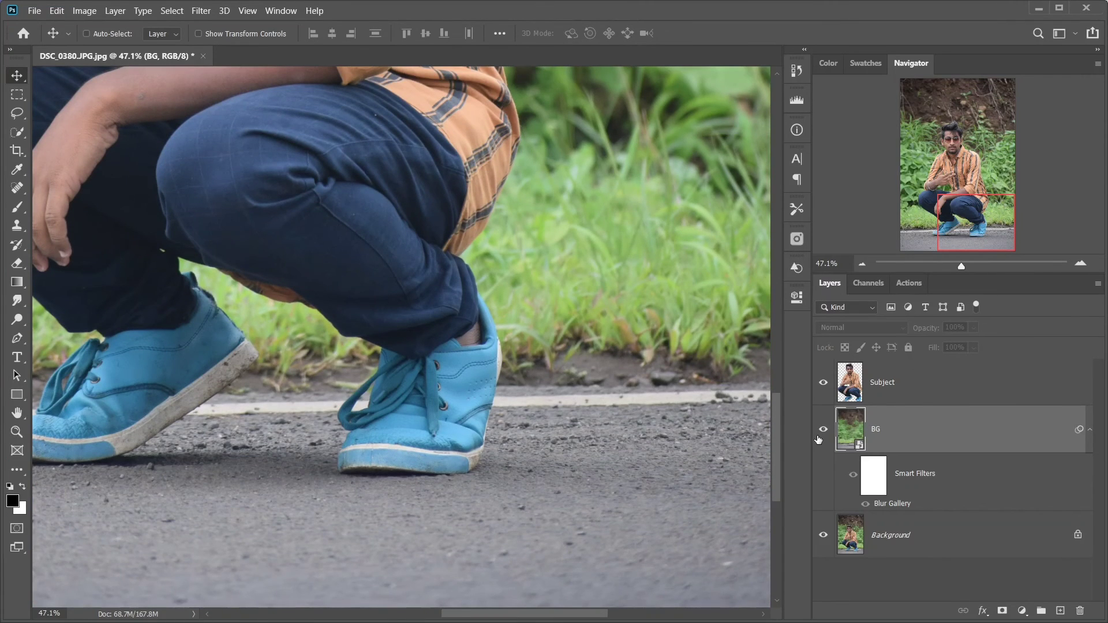
{"action": "left_click", "coordinate": [823, 430]}
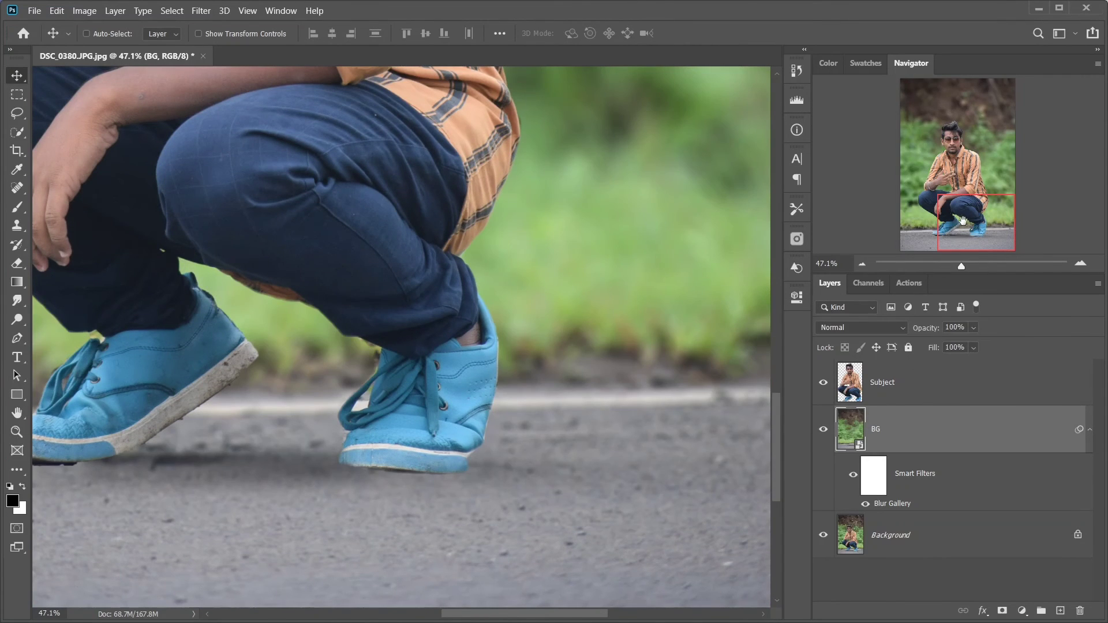
{"action": "left_click_drag", "start_coordinate": [964, 234], "coordinate": [978, 92]}
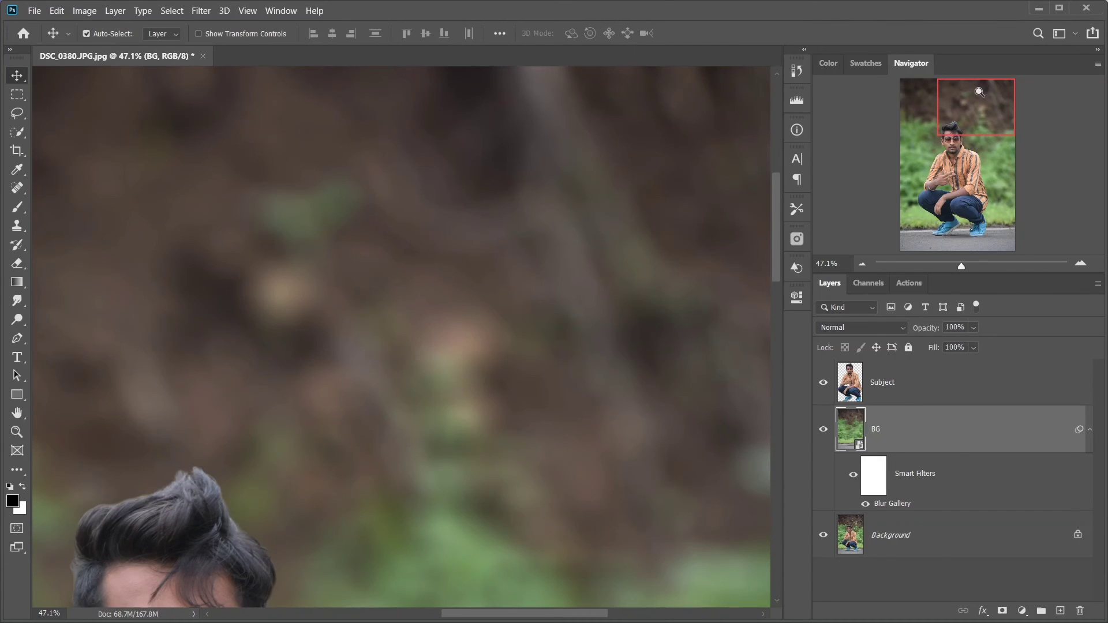
{"action": "key", "text": "ctrl+0"}
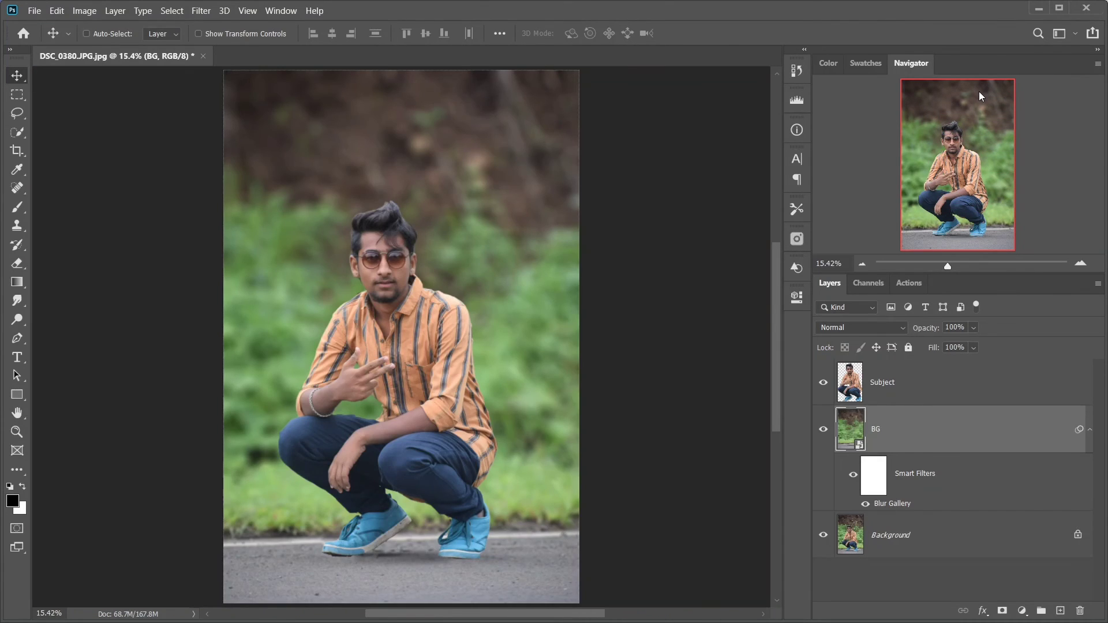